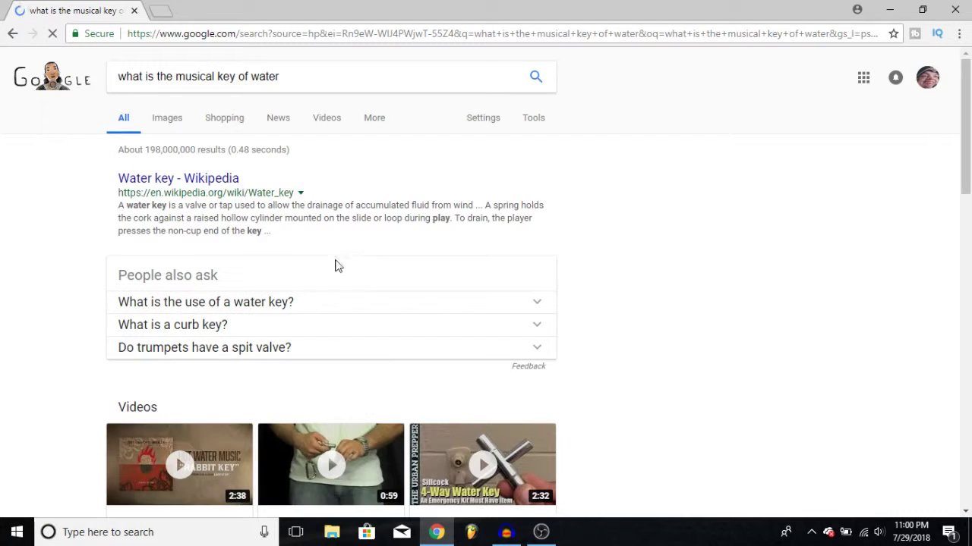
- Expand and collapse Google's 'What is the use of a water key?' answer, scrolling the results
scroll(307, 270, "down", 1)
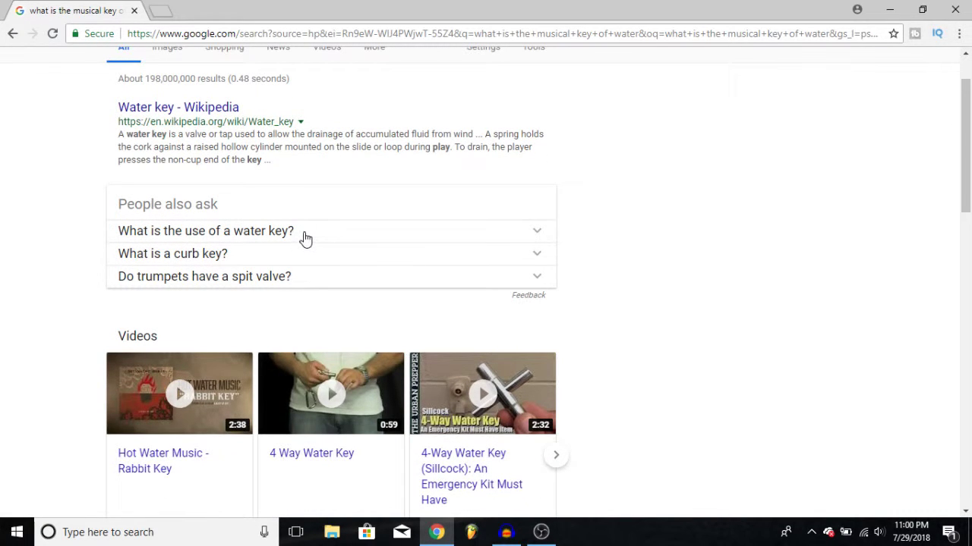
left_click(306, 239)
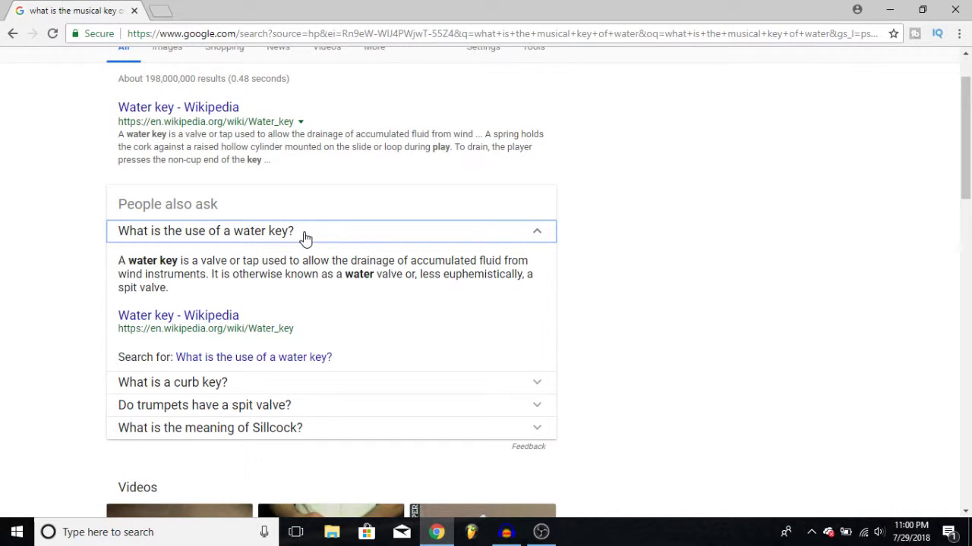
left_click(305, 235)
scroll(296, 239, "up", 1)
scroll(210, 186, "down", 2)
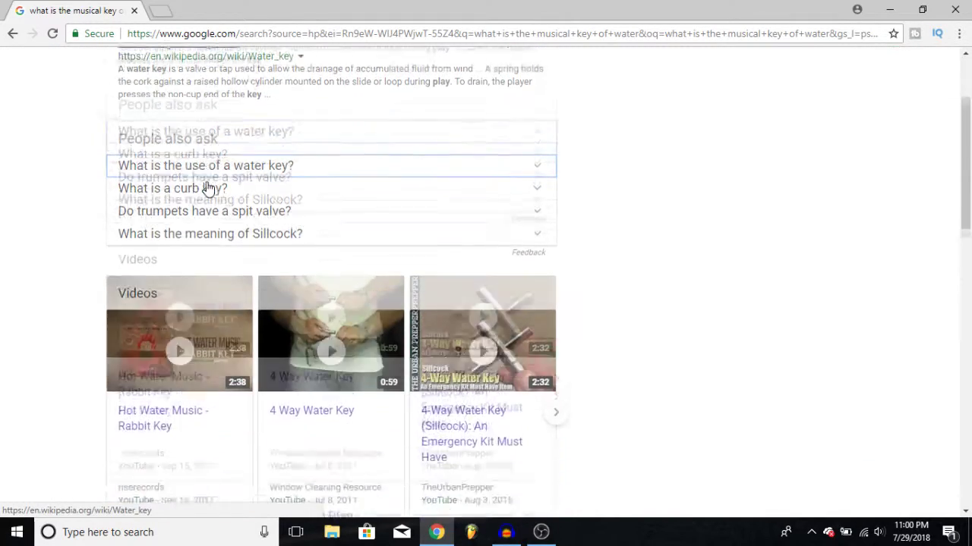
scroll(209, 187, "down", 3)
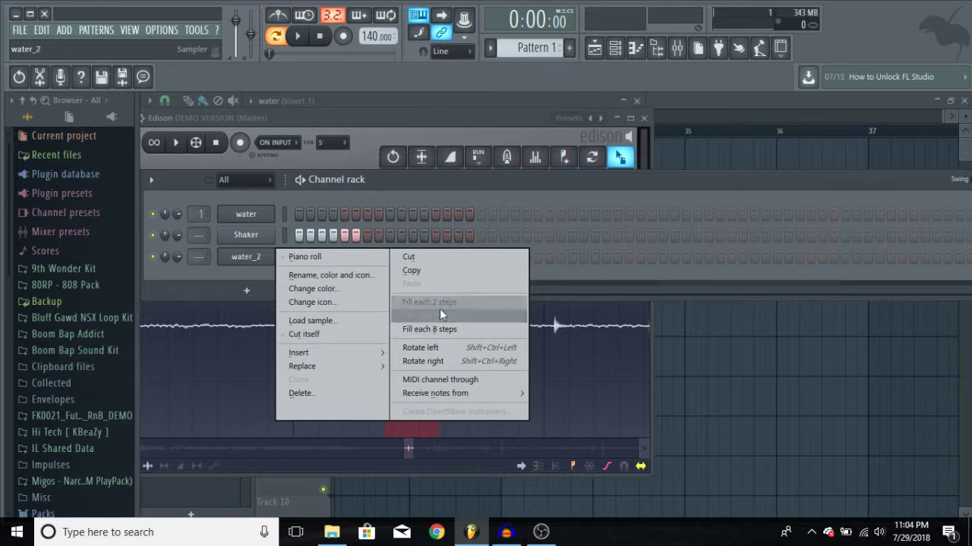
- Rename the water_2 channel to Bell and switch off all its steps
left_click(440, 308)
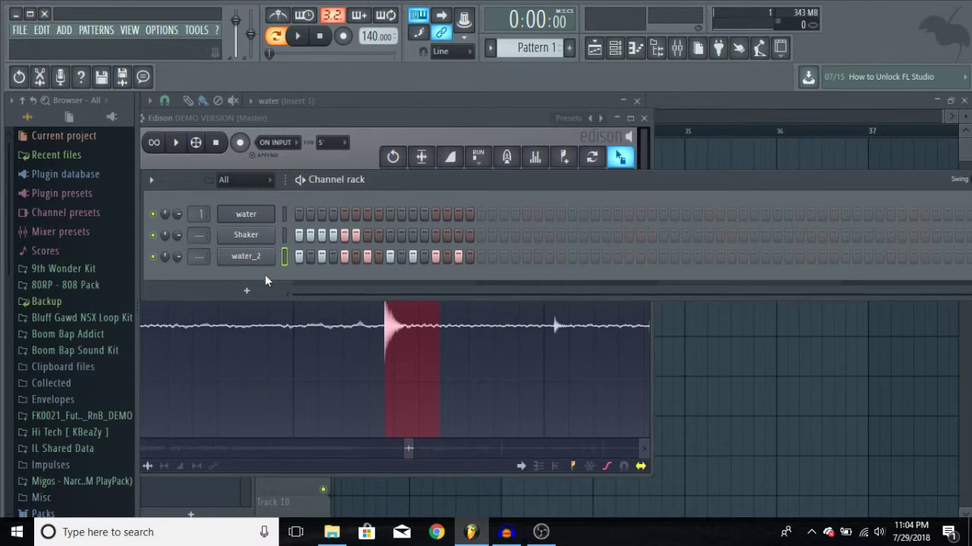
right_click(253, 258)
left_click(326, 271)
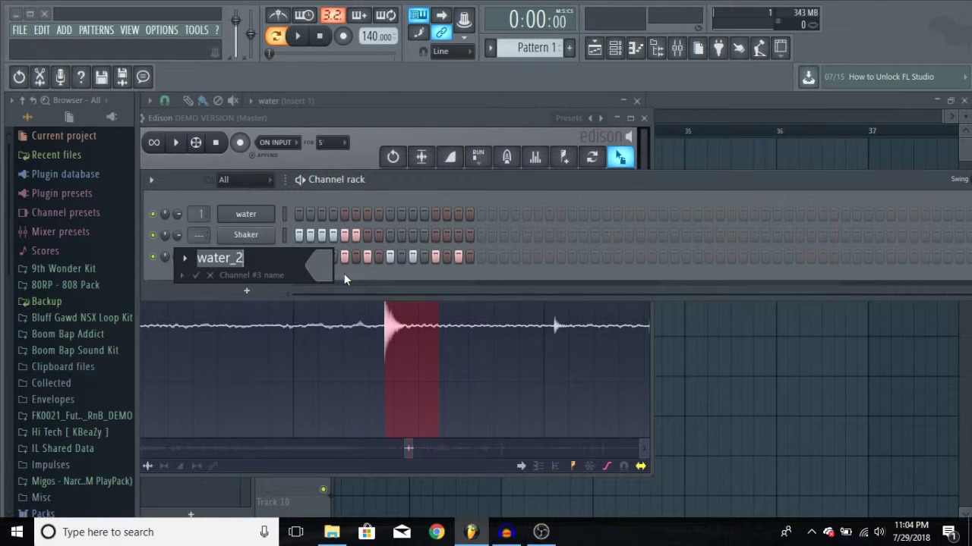
type("Bell")
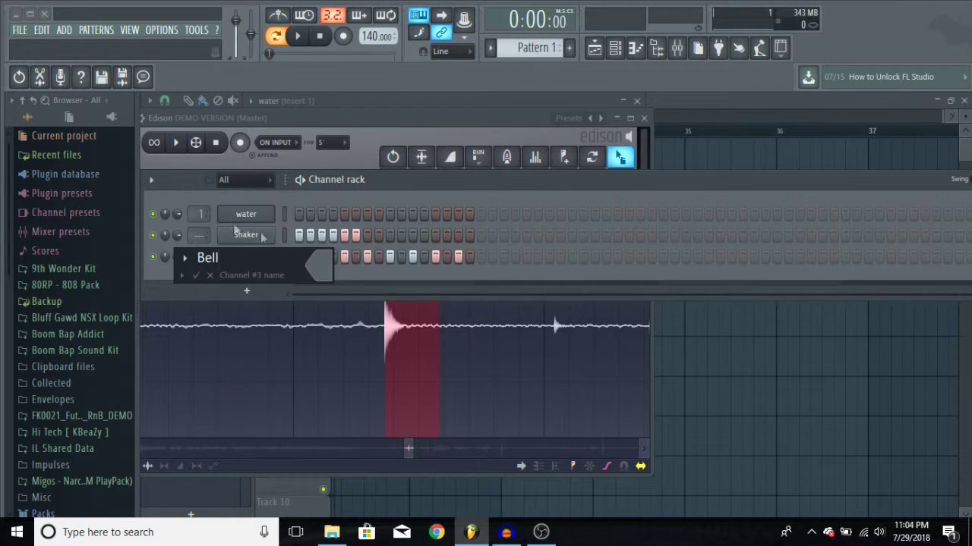
key("Return")
key("space")
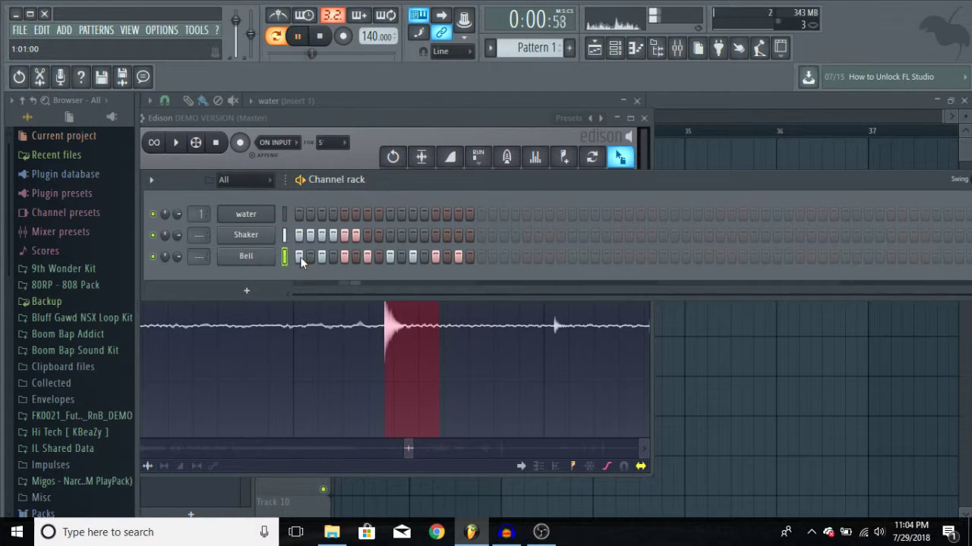
left_click_drag(300, 257, 458, 256)
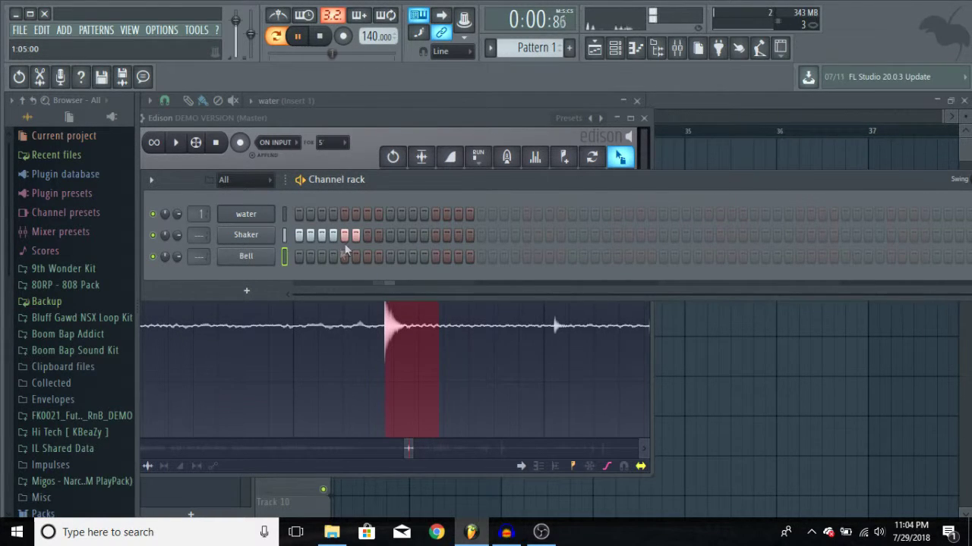
- Trim the Edison water selection to start at the splash hit and drag it into the rack as water_6
left_click(356, 327)
key("space")
right_click(331, 345)
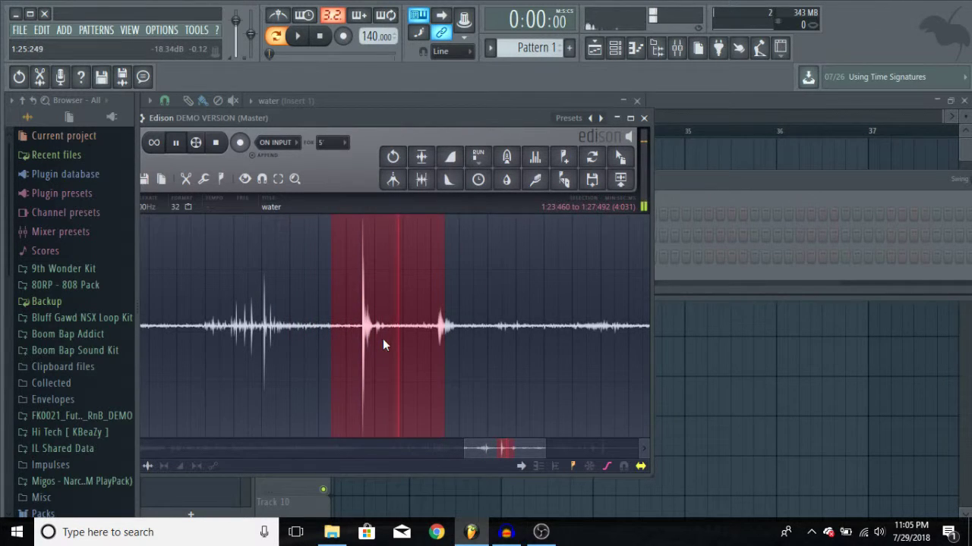
key("space")
right_click(352, 332)
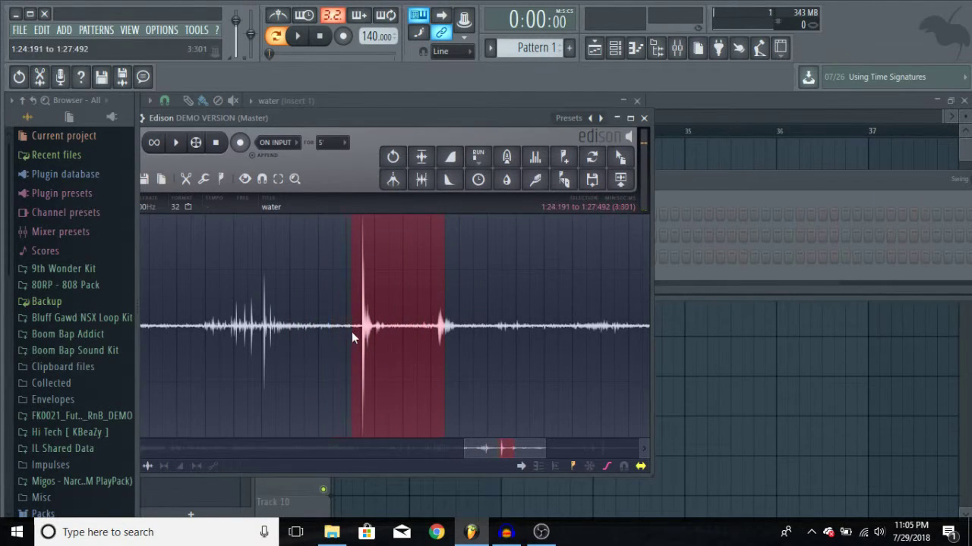
scroll(351, 333, "up", 2)
right_click(368, 342)
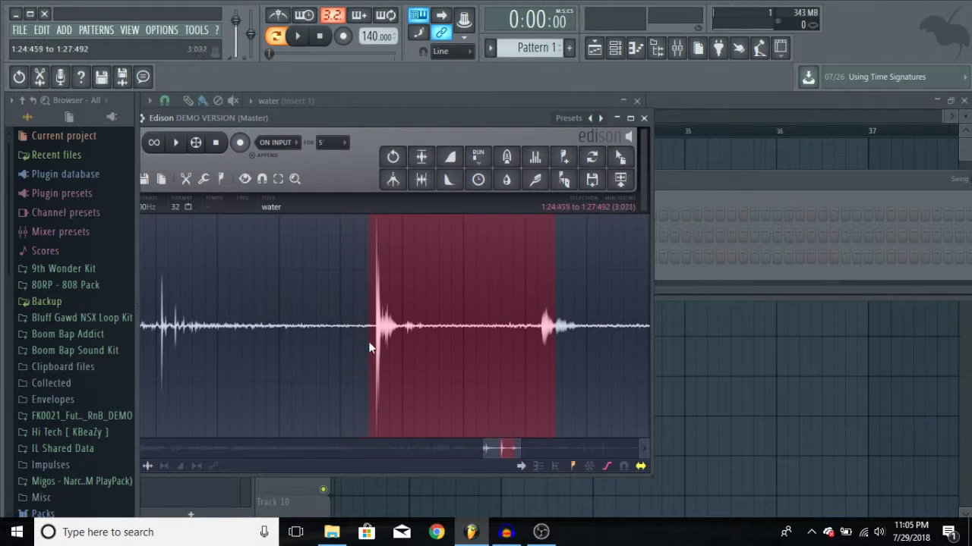
mouse_move(375, 348)
left_mouse_down()
mouse_move(630, 185)
mouse_move(604, 203)
left_mouse_up()
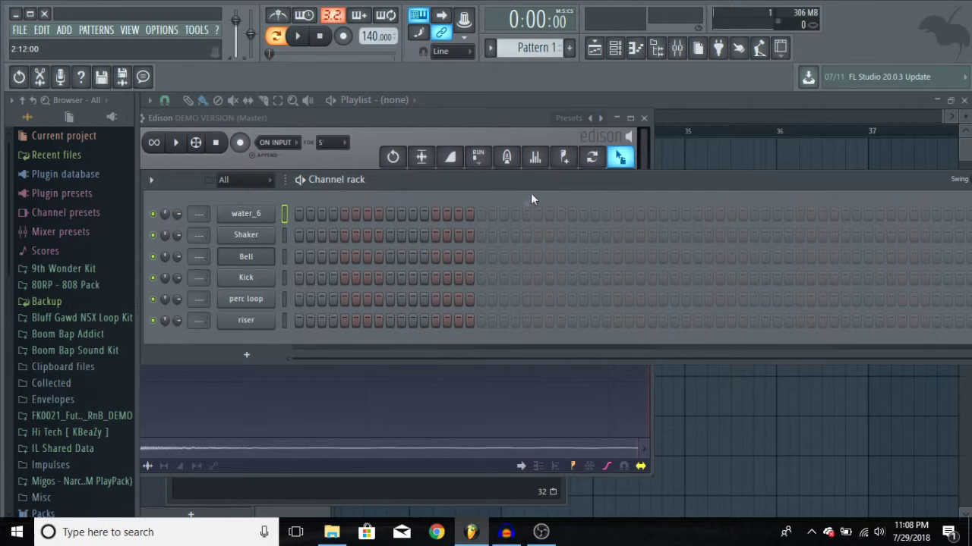
- Rename the water_6 channel to hh
right_click(256, 214)
left_click(343, 233)
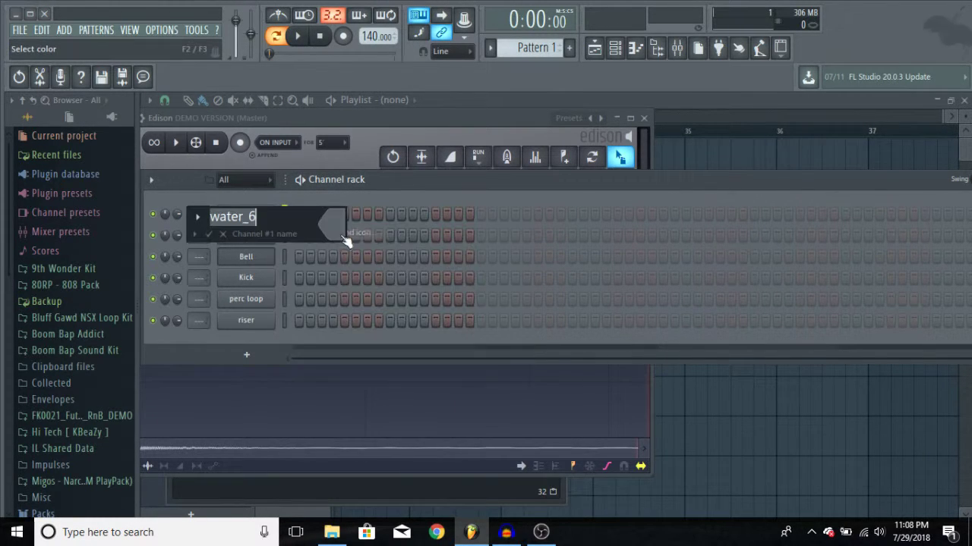
type("hh")
key("Return")
- Load Fruity Parametric EQ 2 on Insert 1 with the 3-bands preset, band 1 cutting the lows
key("F9")
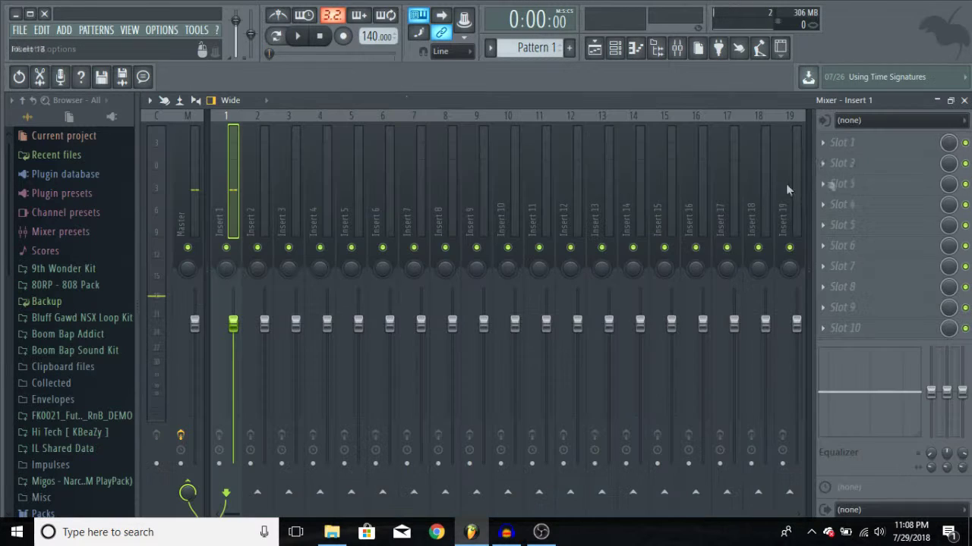
left_click(850, 142)
left_click(599, 468)
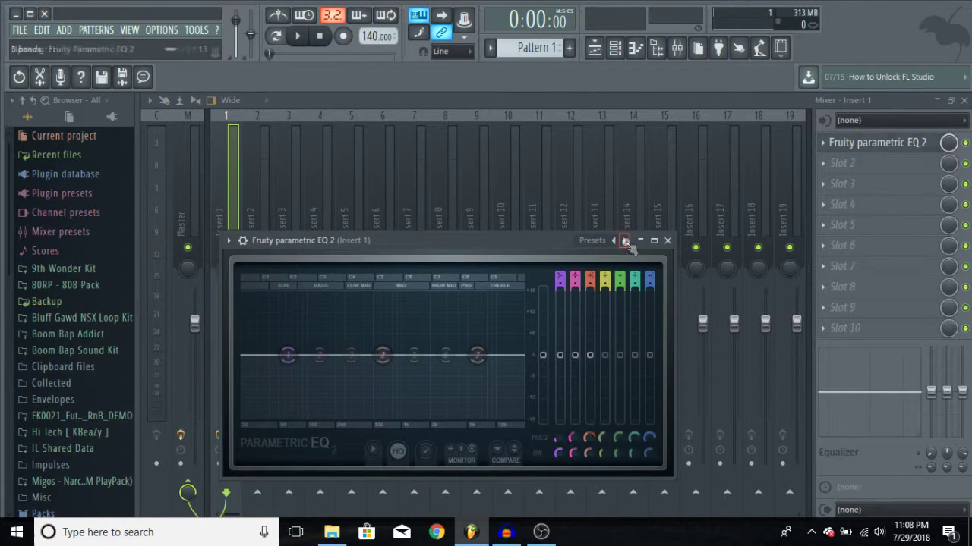
left_click(624, 241)
mouse_move(288, 354)
left_mouse_down()
mouse_move(340, 415)
mouse_move(445, 415)
left_mouse_up()
key("space")
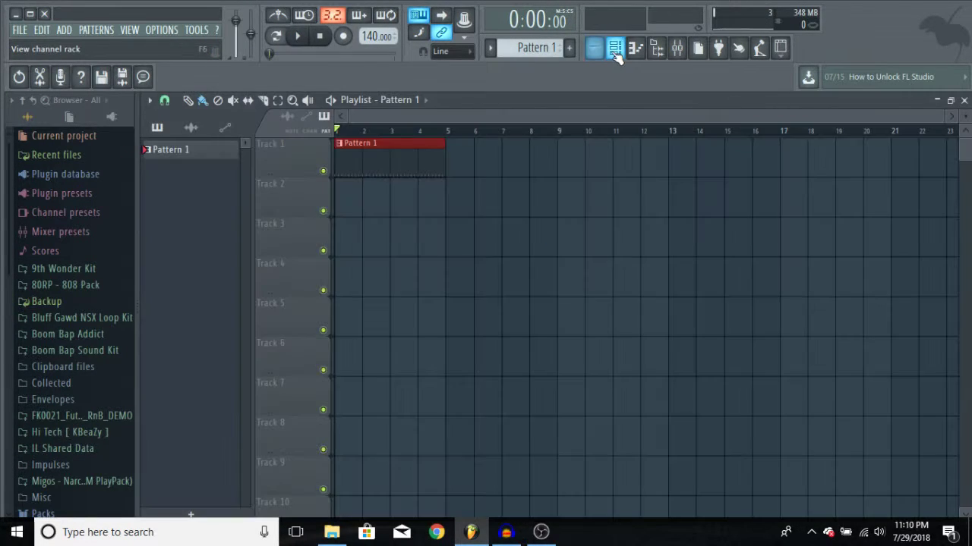
left_click(613, 53)
- Raise the hh sample's pitch and audition the retuned hats
left_click(261, 232)
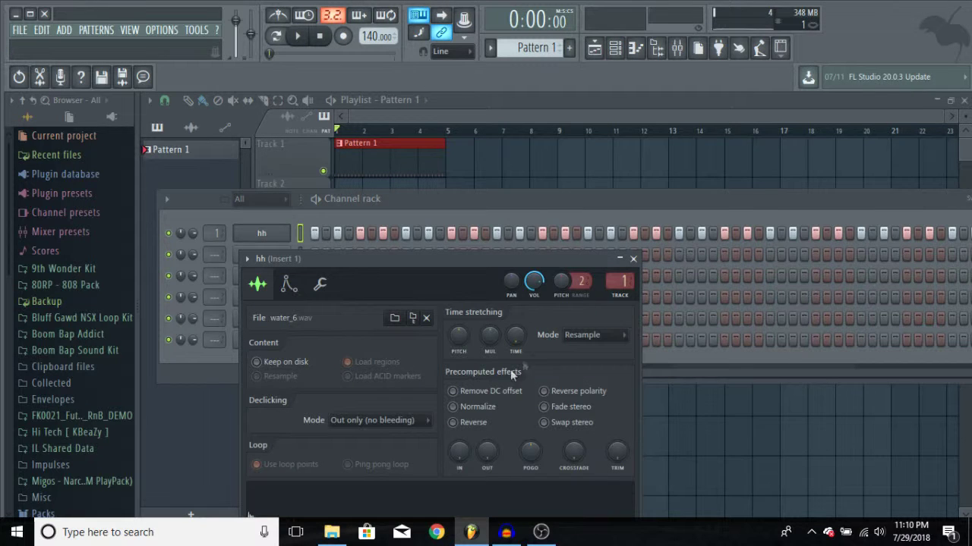
key("space")
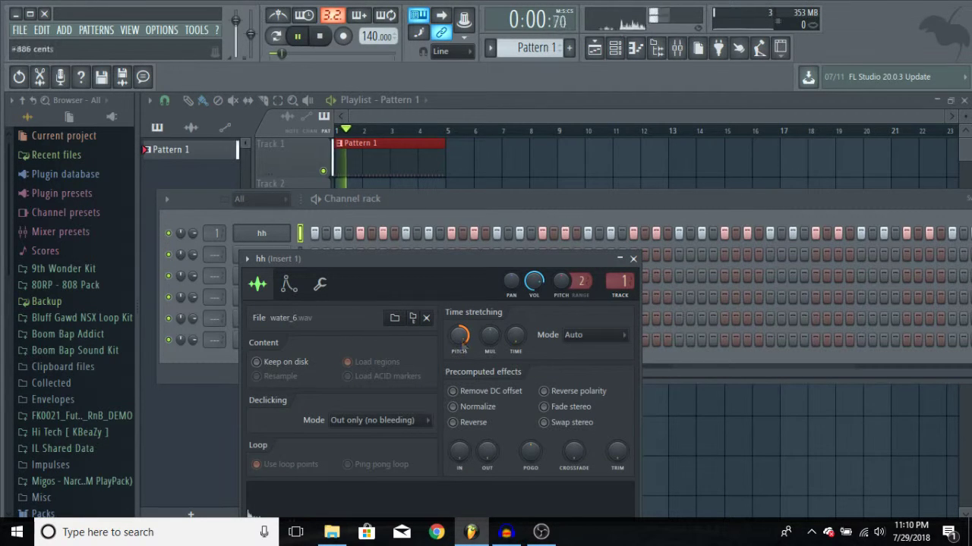
left_click(633, 259)
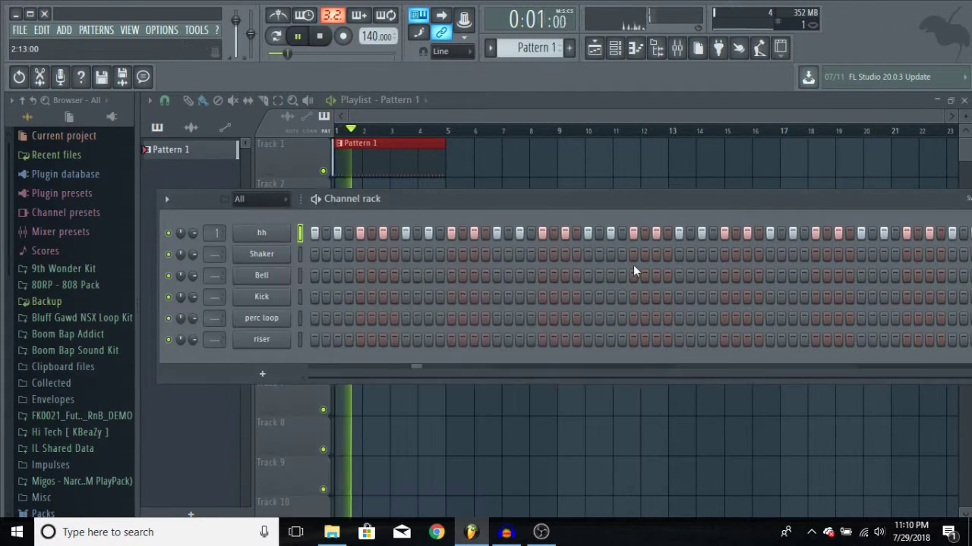
- Add Fruity Parametric EQ 2 in Insert 1 slot 4 as a band-pass with a raised high-pass
left_click(677, 48)
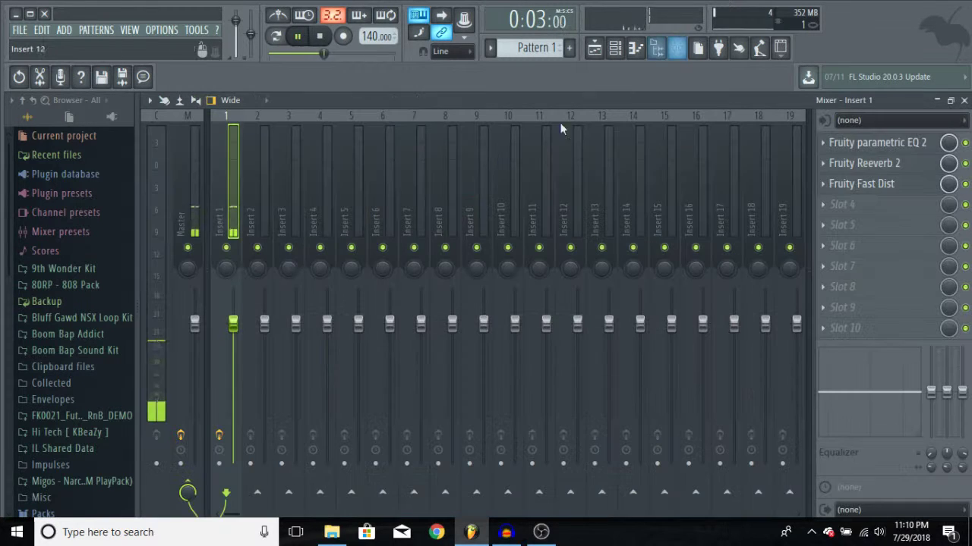
left_click(907, 204)
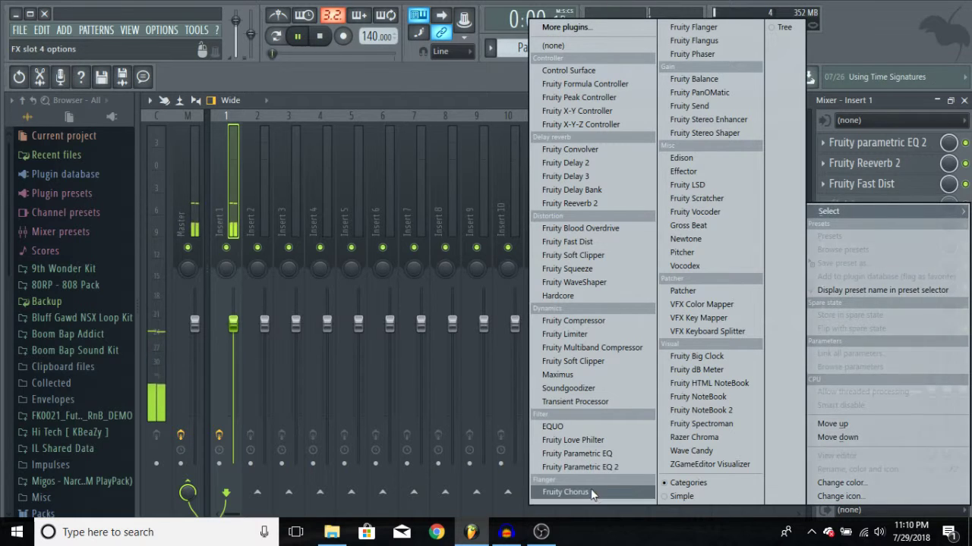
left_click(589, 467)
left_click_drag(505, 290, 456, 135)
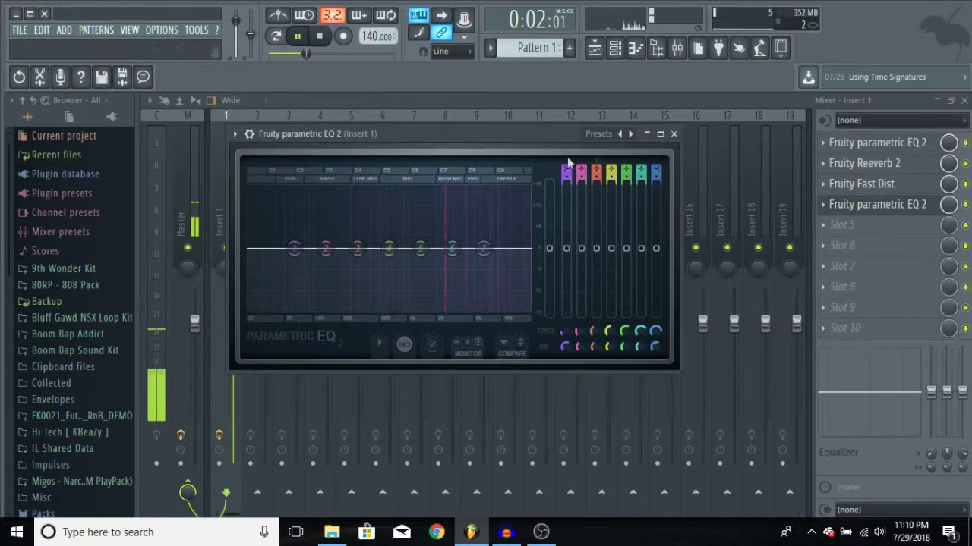
left_click(630, 134)
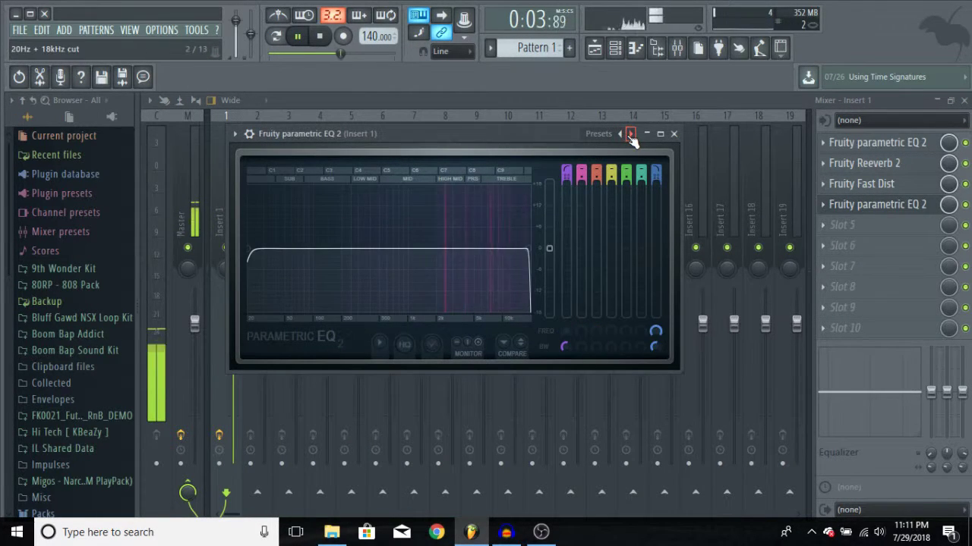
mouse_move(249, 250)
left_mouse_down()
mouse_move(472, 249)
mouse_move(459, 249)
left_mouse_up()
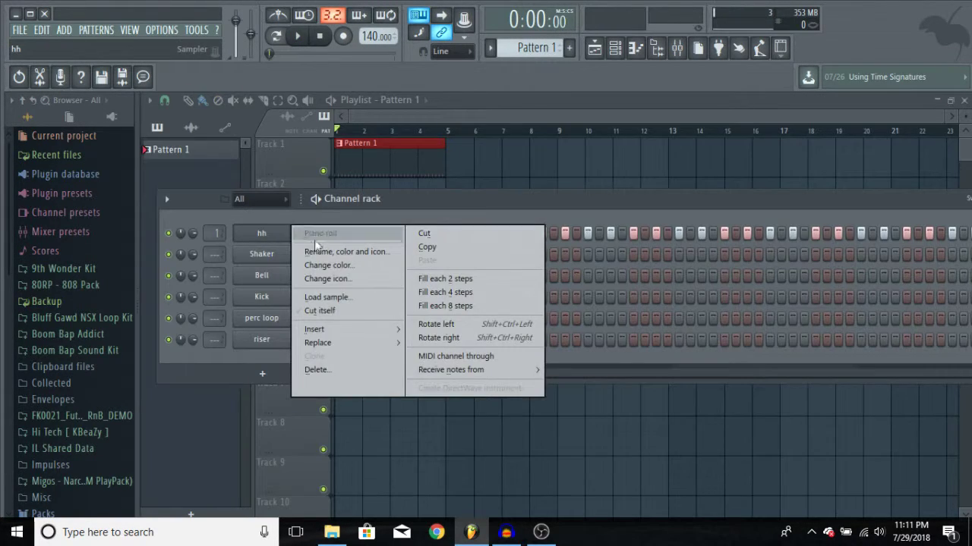
- Make the hh piano roll's C5 notes legato and remove the extra bar-5 note
left_click(312, 232)
scroll(312, 233, "down", 4, "ctrl")
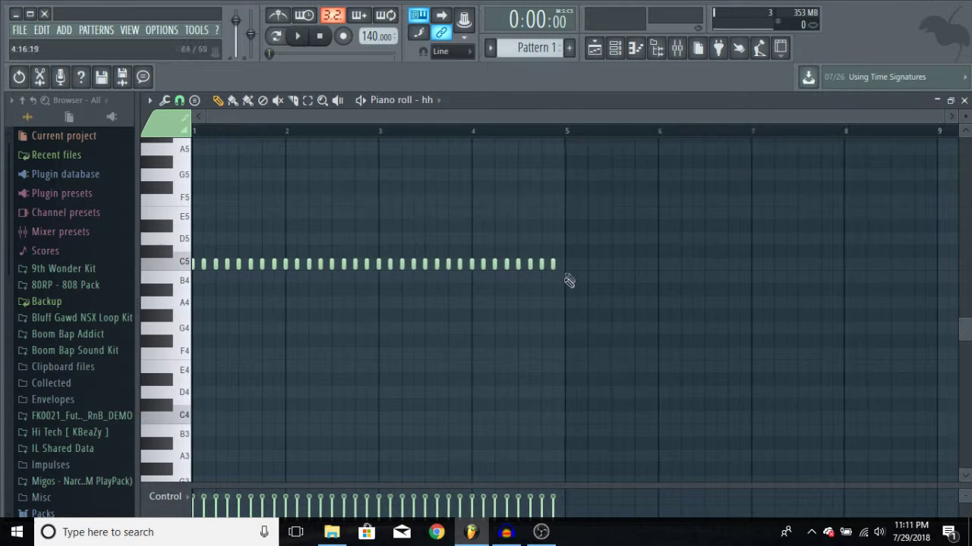
left_click(570, 264)
left_click_drag(663, 258, 7, 282)
key("ctrl+l")
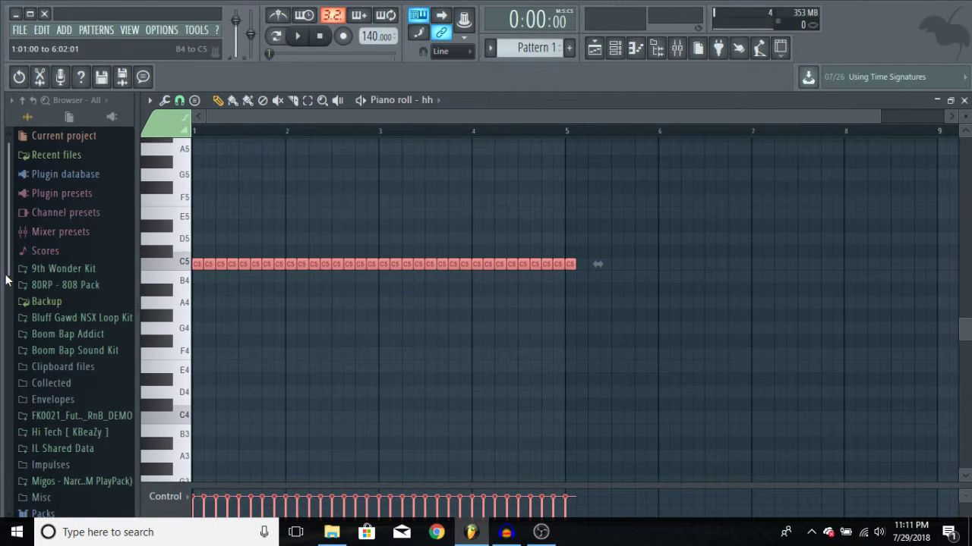
right_click(573, 264)
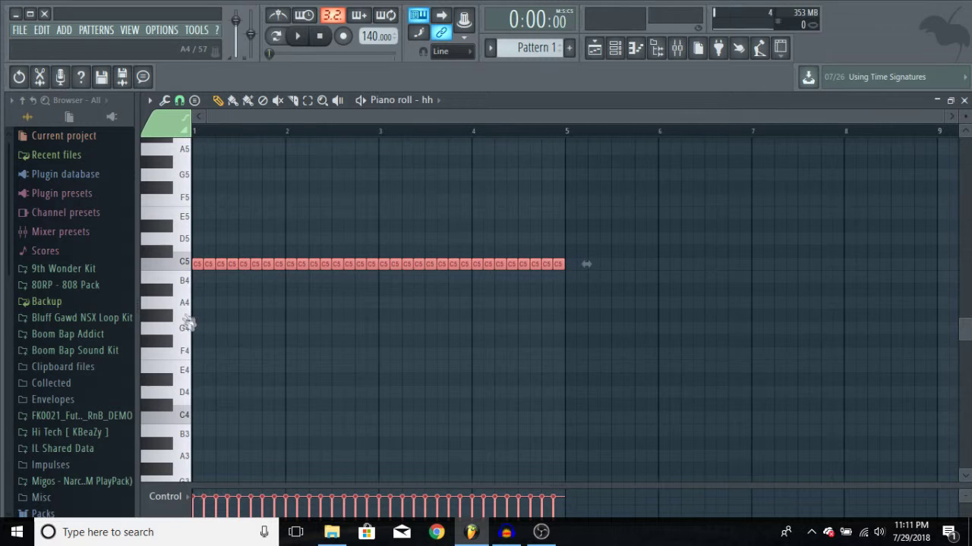
- Add a C4 note near bar 1 and chop it into four slices
left_click(197, 418)
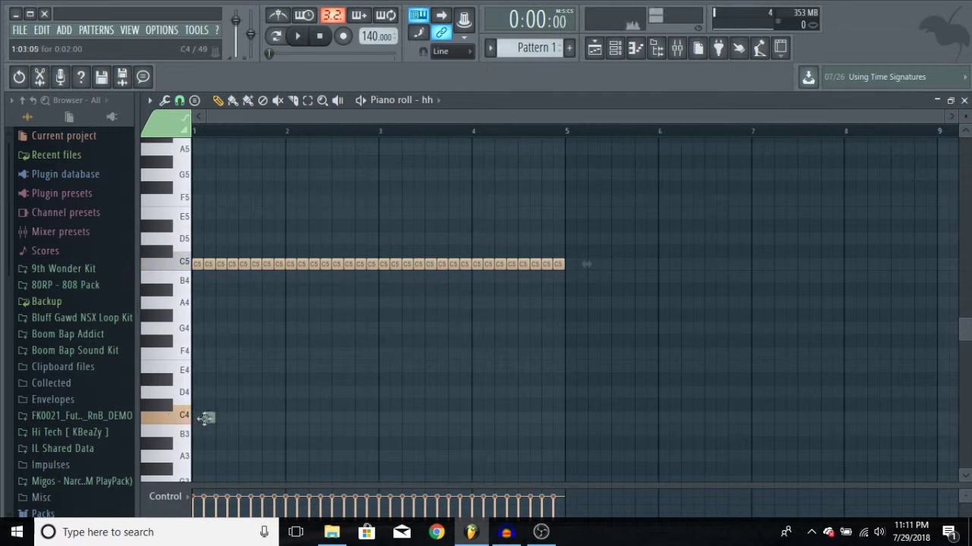
left_click_drag(217, 407, 217, 408)
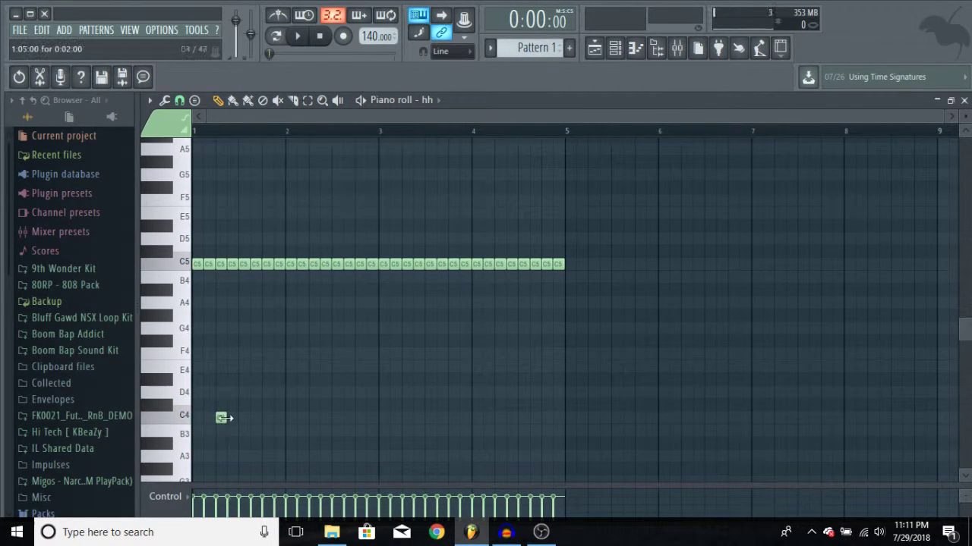
left_click(220, 418, "ctrl")
key("ctrl+u")
left_click_drag(826, 199, 826, 216)
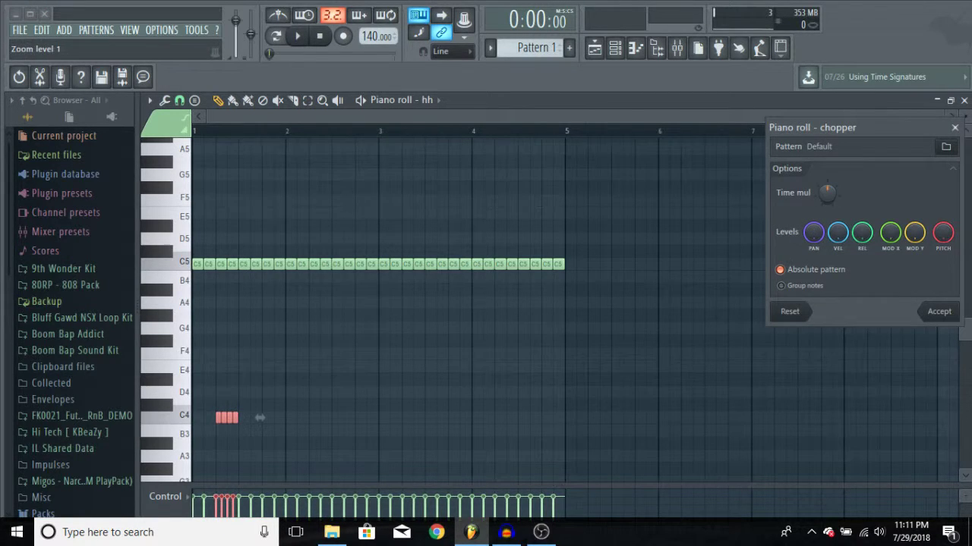
left_click(939, 313)
- Chop the C5 hi-hat notes into rolls and play back the pattern
key("ctrl+u")
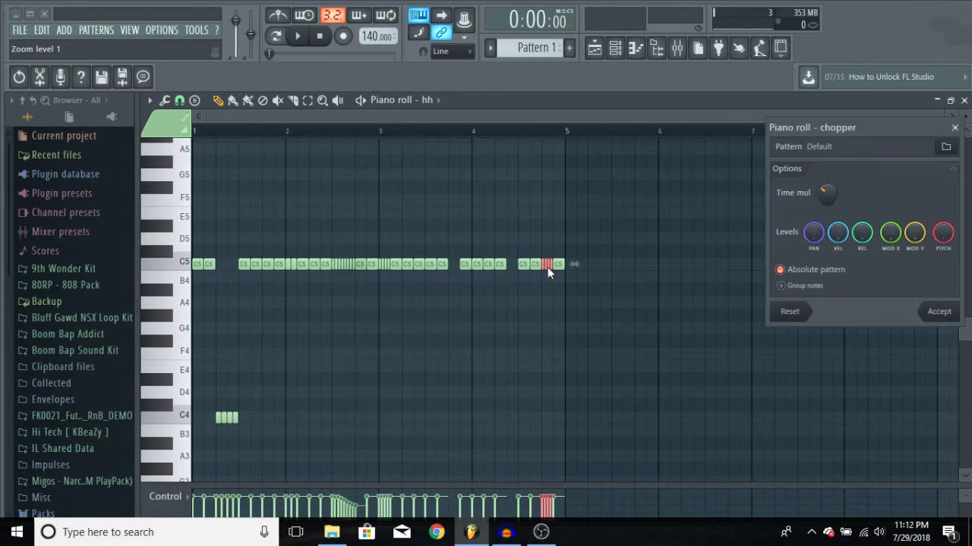
left_click(941, 311)
key("space")
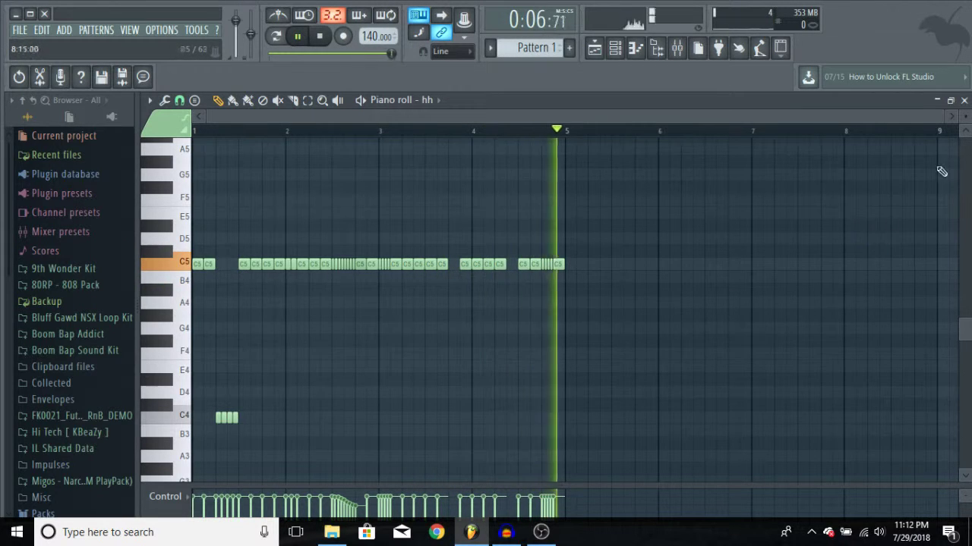
key("F7")
- Delete the Shaker channel from the channel rack
left_click(302, 263)
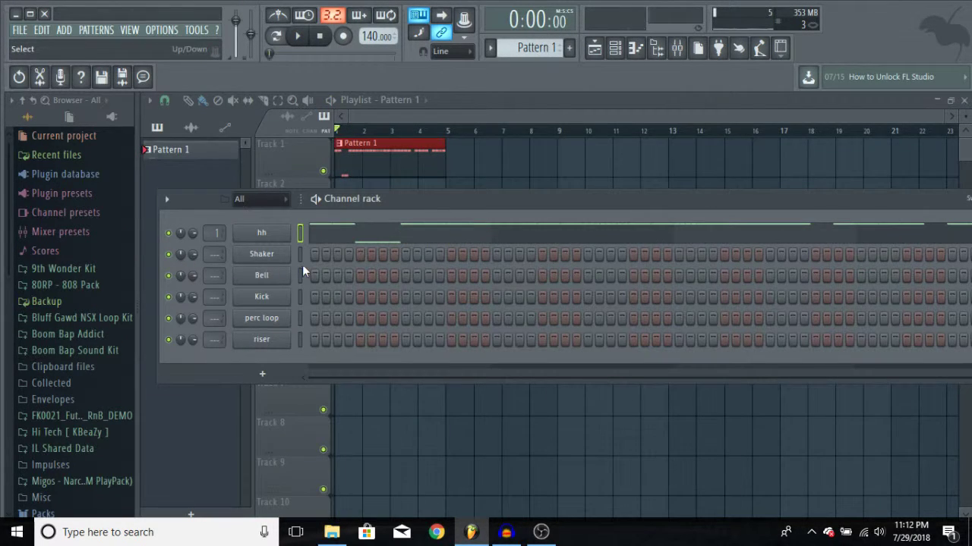
key("alt+Delete")
key("space")
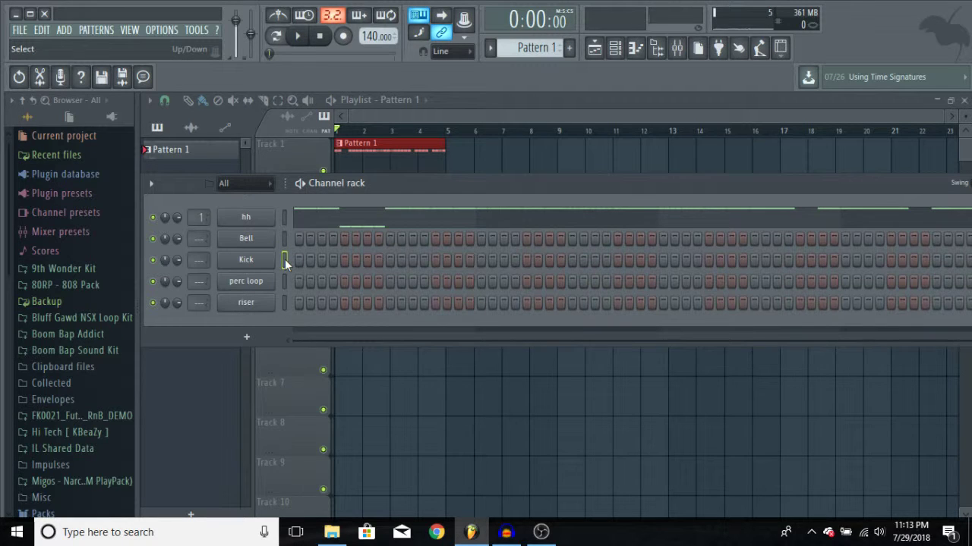
- Route Kick to mixer track 2 and lower its pitch by 1200 cents
left_click(285, 260)
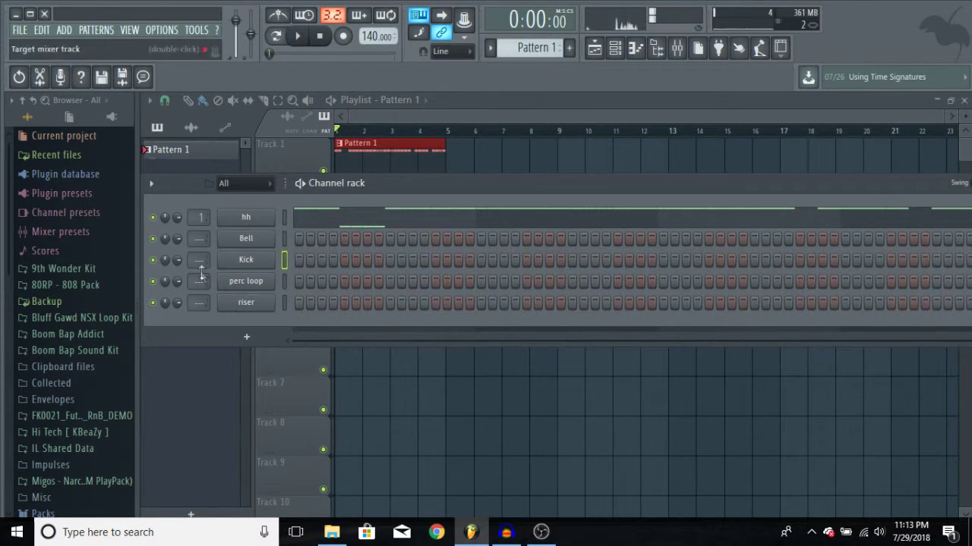
scroll(199, 260, "up", 2)
left_click(245, 262)
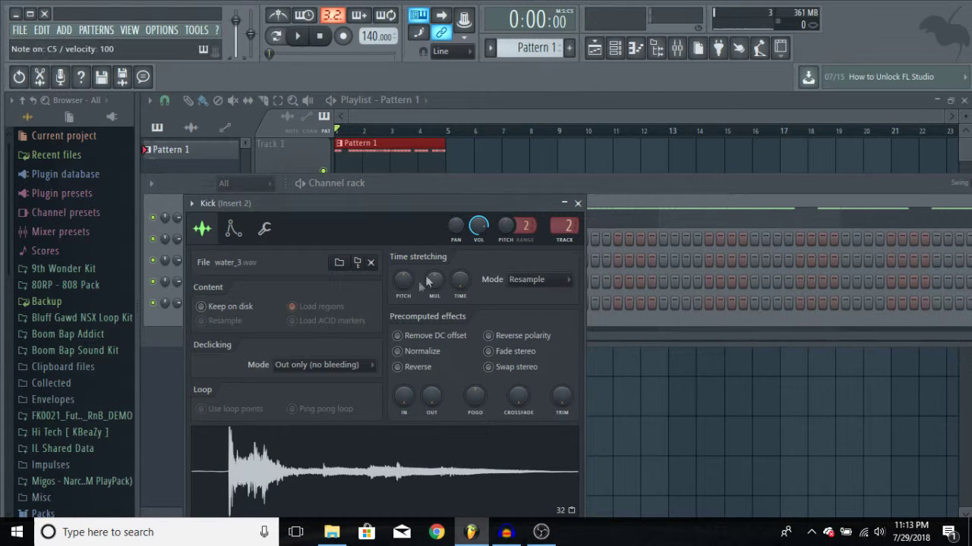
left_click_drag(402, 281, 402, 319)
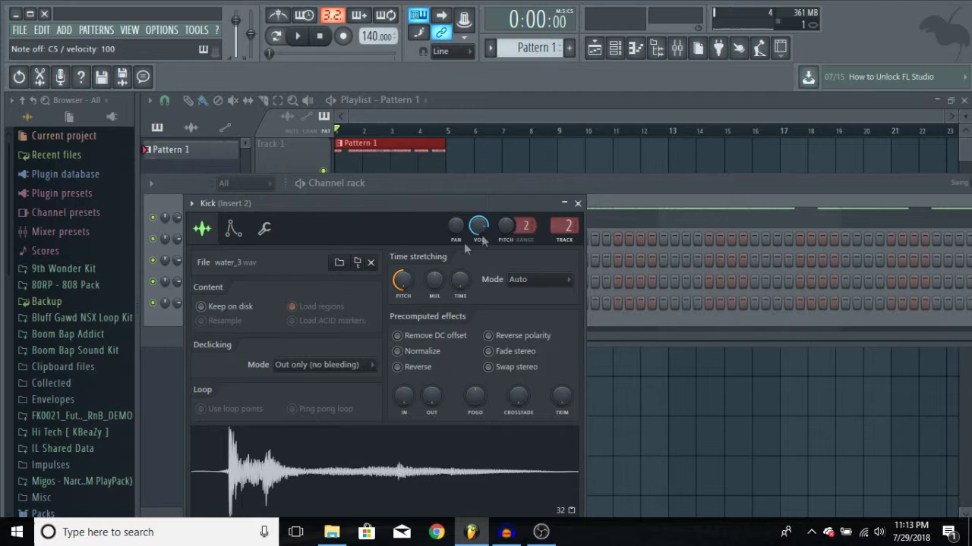
left_click(578, 204)
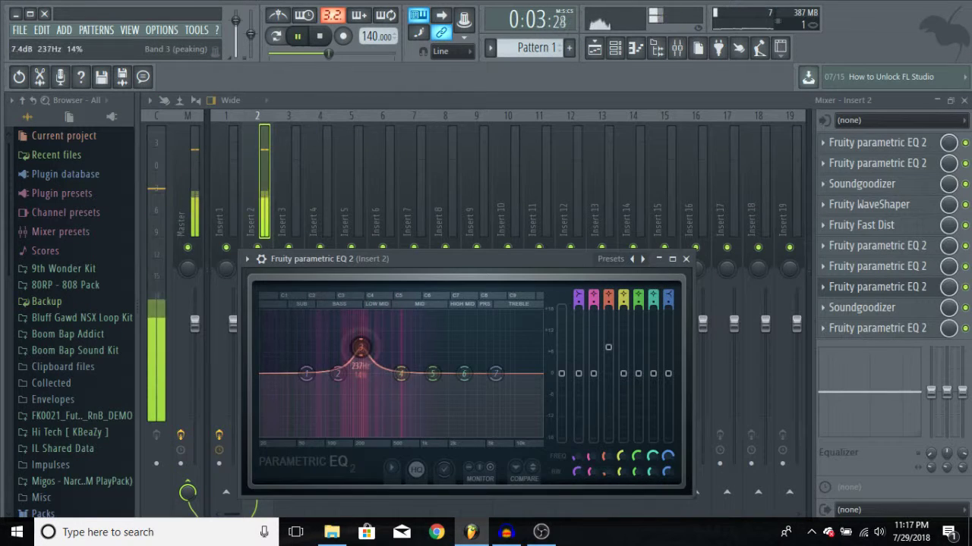
key("space")
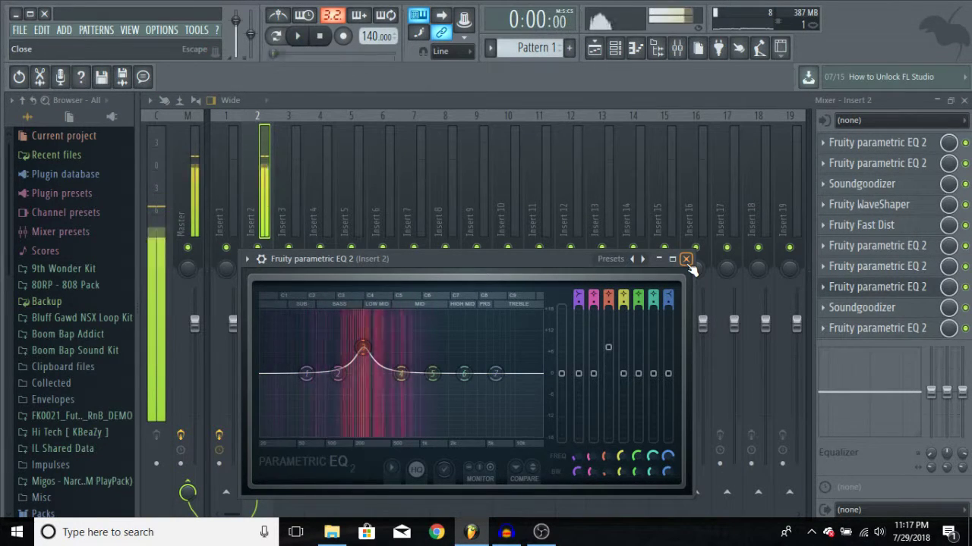
left_click(685, 259)
left_click(964, 100)
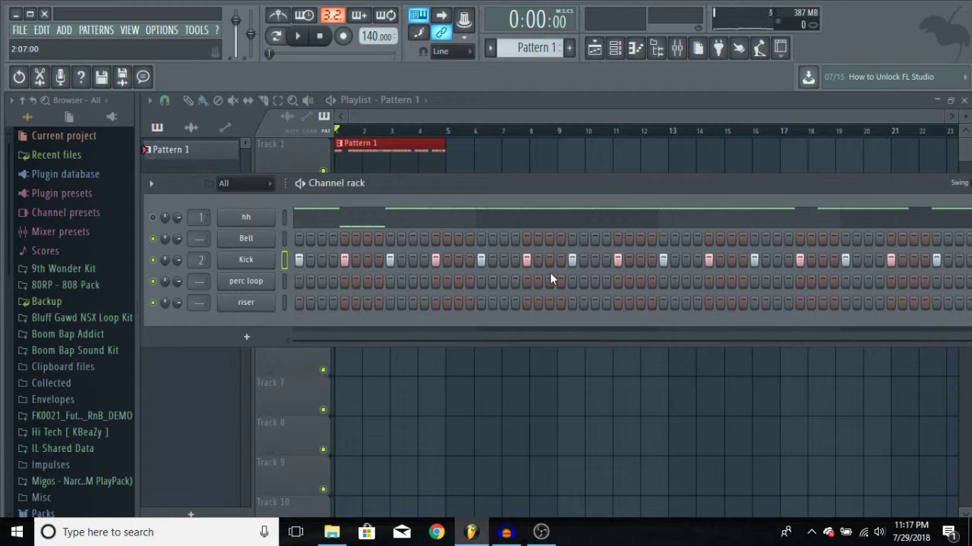
- Put Fruity Parametric EQ 2 on Insert 3 with a steep low cut, mid bump and 4129 Hz peak
left_click_drag(536, 187, 468, 188)
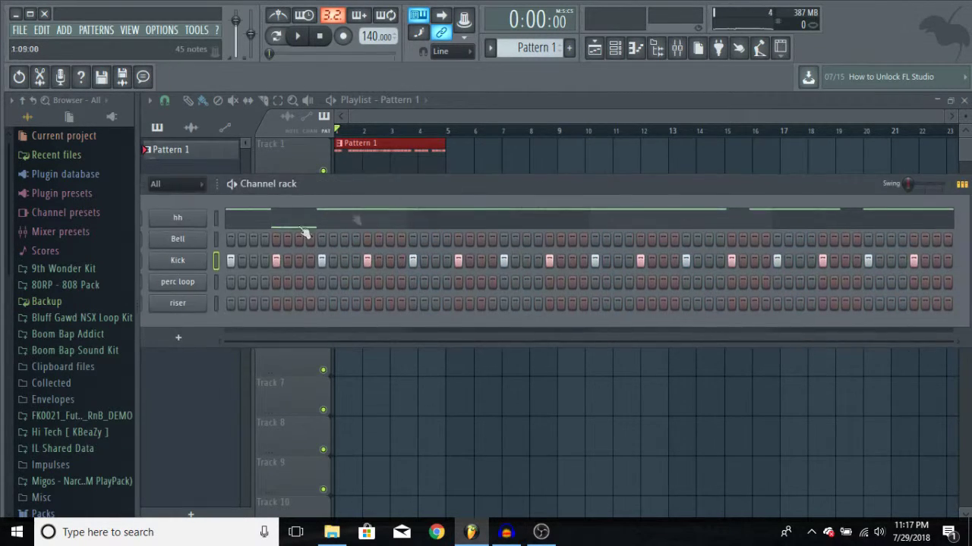
right_click(172, 261)
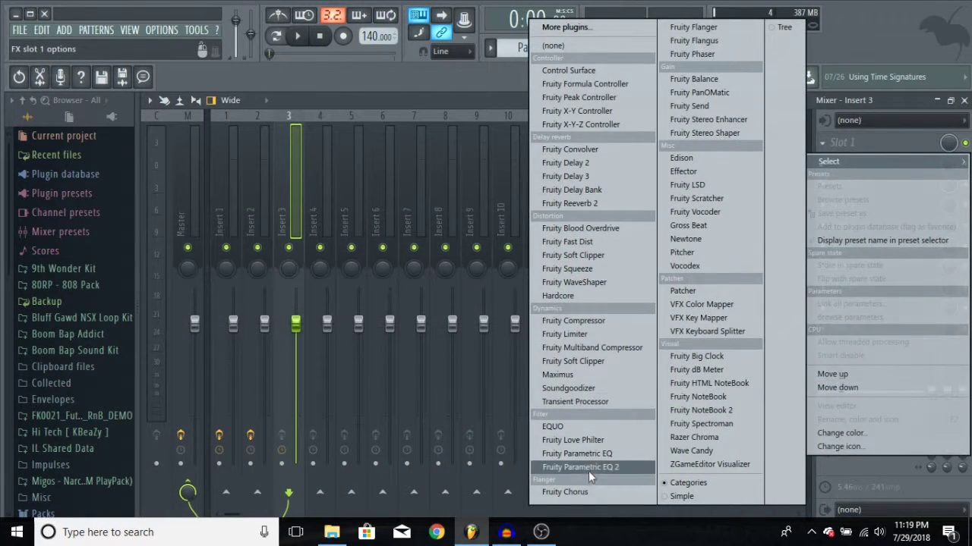
left_click(585, 467)
key("space")
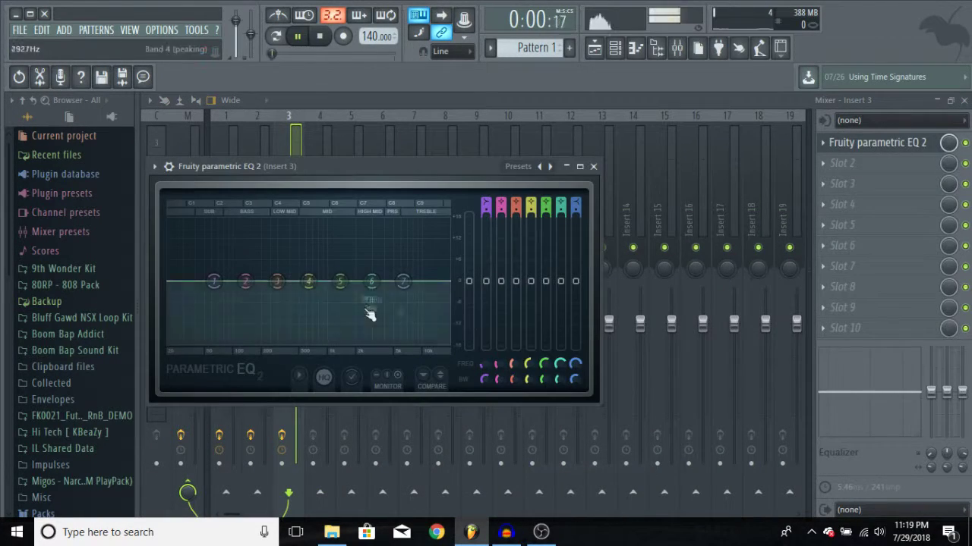
key("space")
left_click_drag(308, 282, 350, 270)
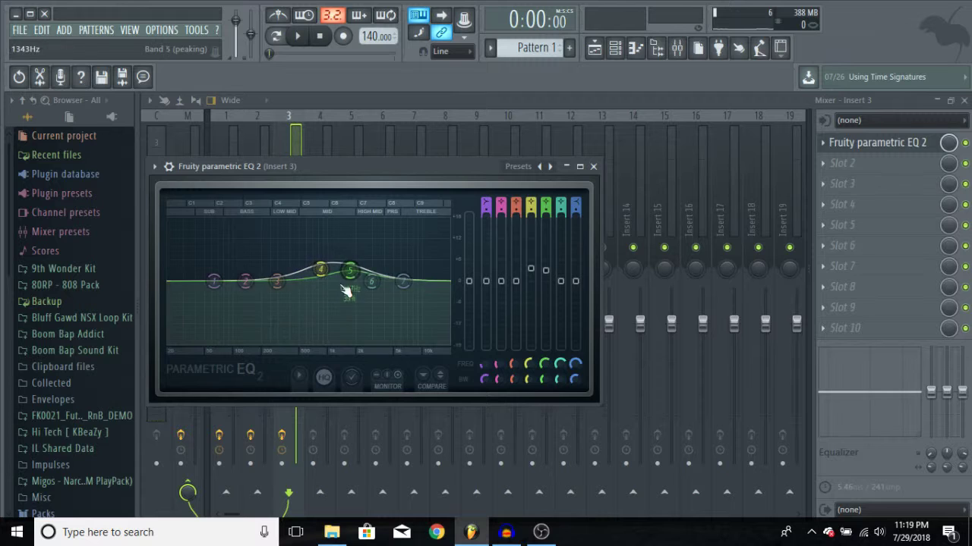
left_click_drag(214, 282, 279, 343)
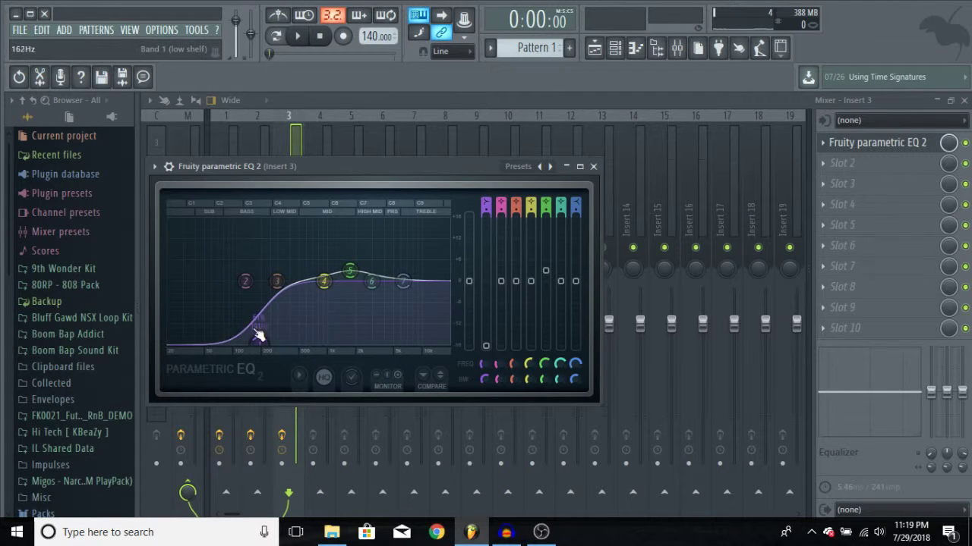
key("space")
left_click_drag(371, 282, 384, 267)
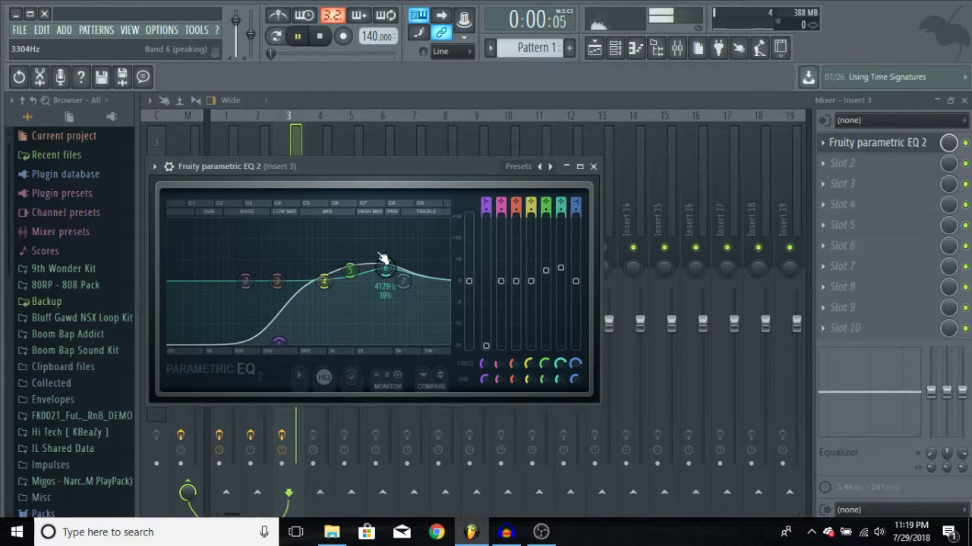
left_click(592, 166)
key("F9")
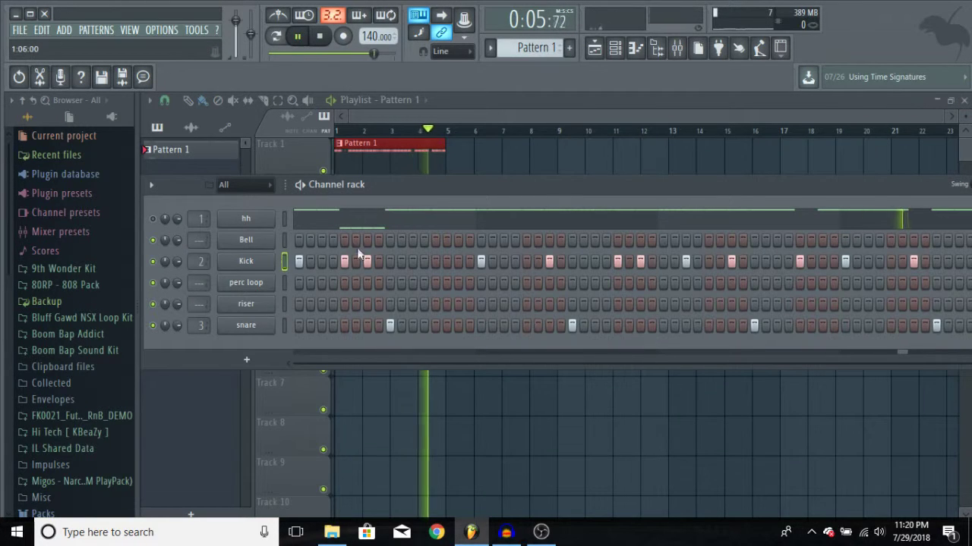
key("space")
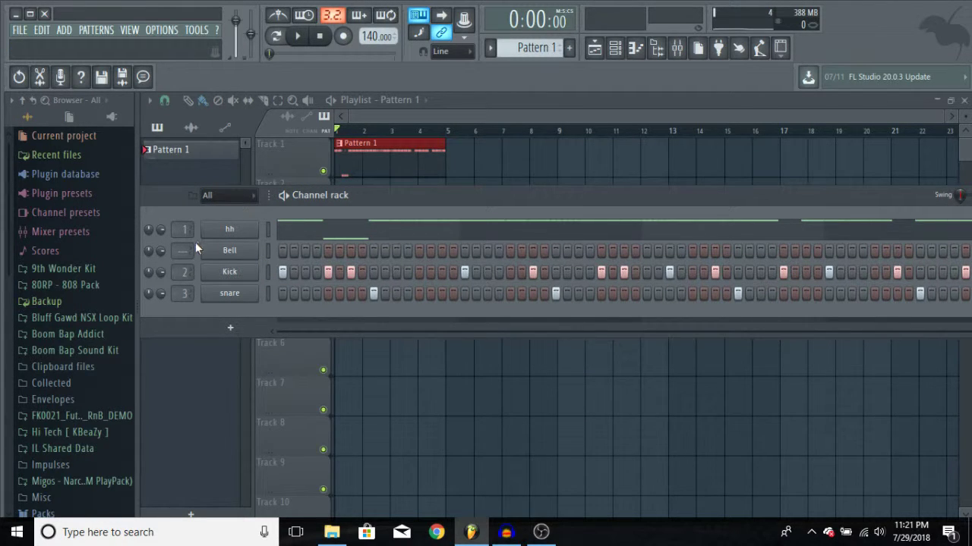
- Open the Bell sample in Edison and drag water_8 into the channel rack
right_click(219, 251)
mouse_move(286, 361)
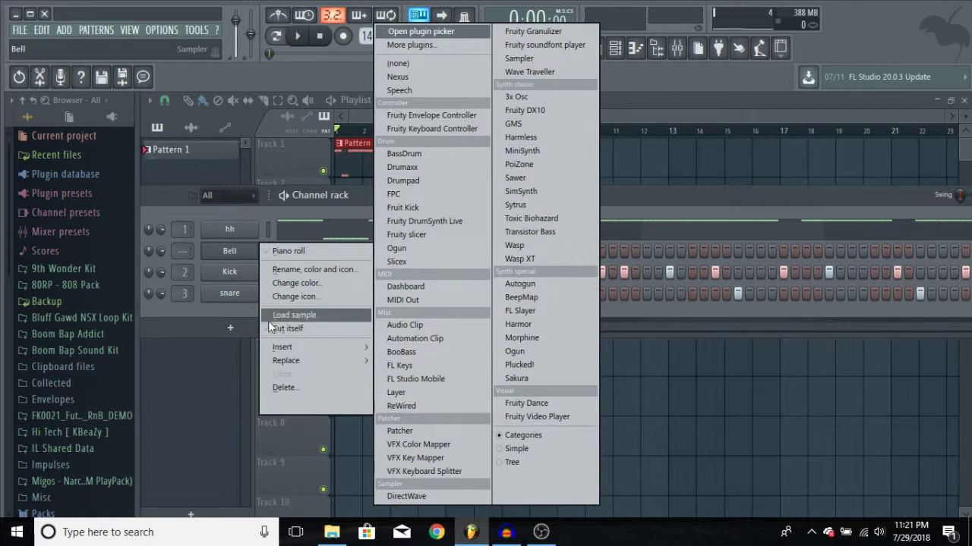
left_click(235, 257)
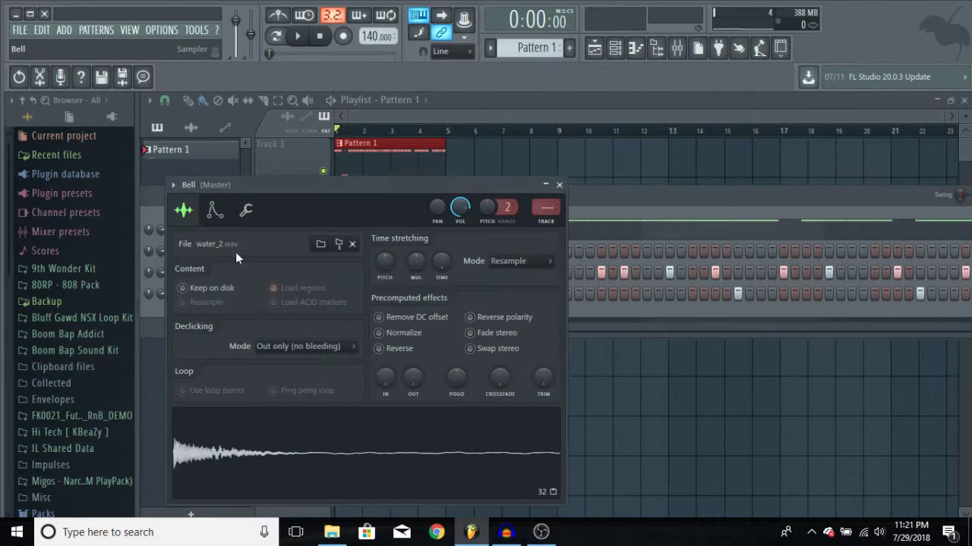
right_click(303, 405)
left_click(335, 438)
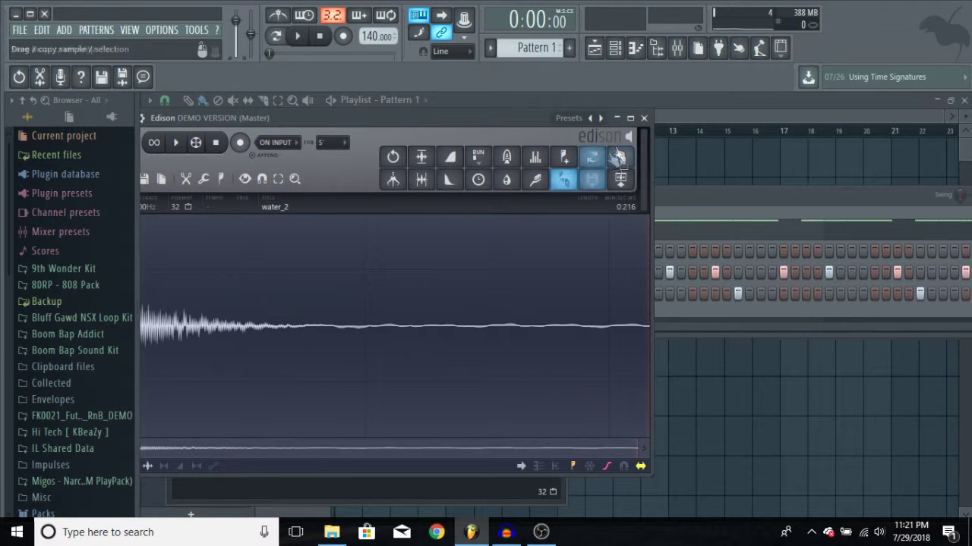
mouse_move(571, 174)
left_mouse_down()
mouse_move(542, 263)
mouse_move(622, 315)
left_mouse_up()
left_click(630, 120)
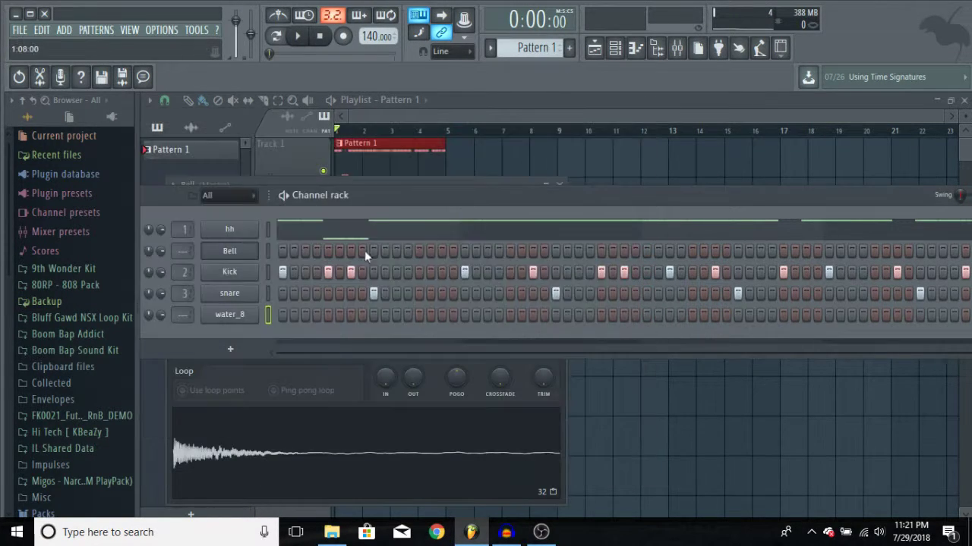
- Rename the water_8 channel to basss and retune its sample pitch
right_click(230, 315)
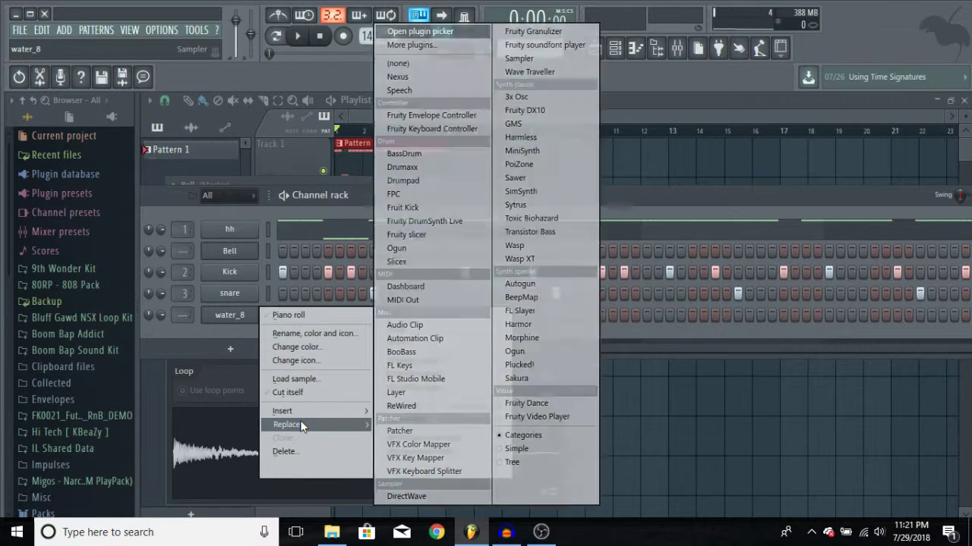
left_click(296, 334)
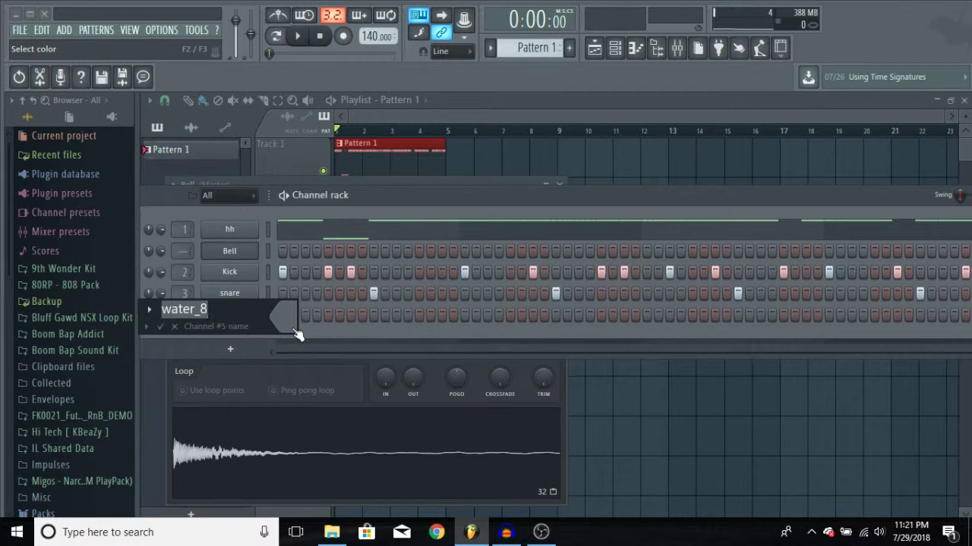
type("basss")
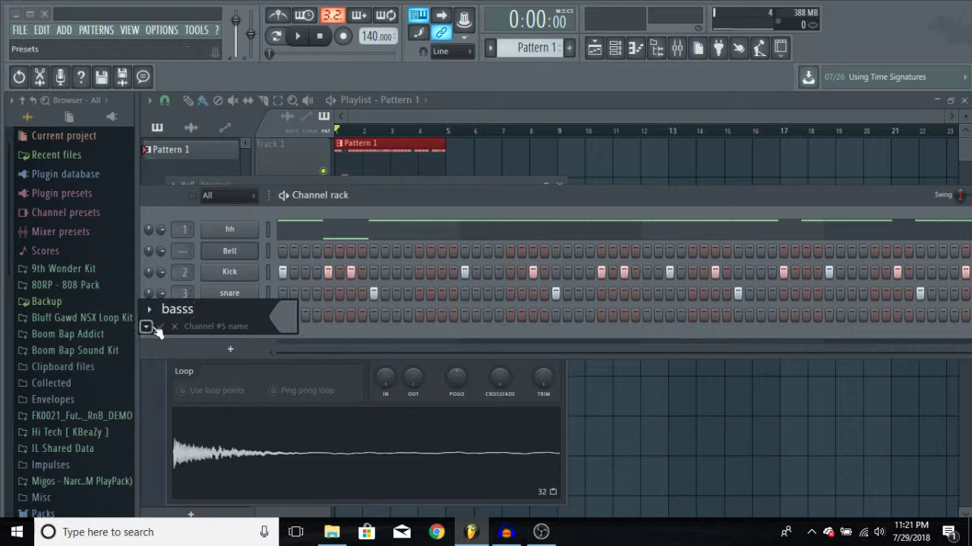
left_click(161, 328)
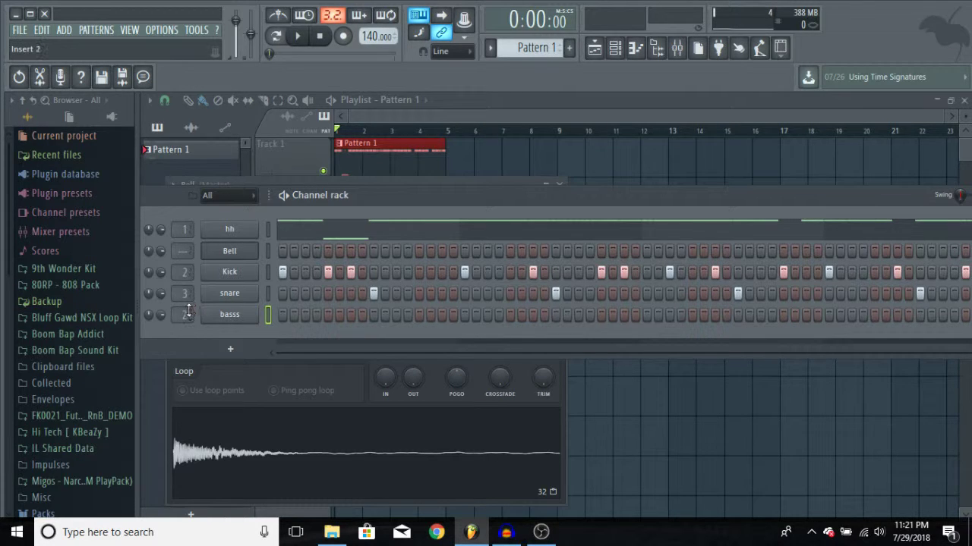
left_click(233, 319)
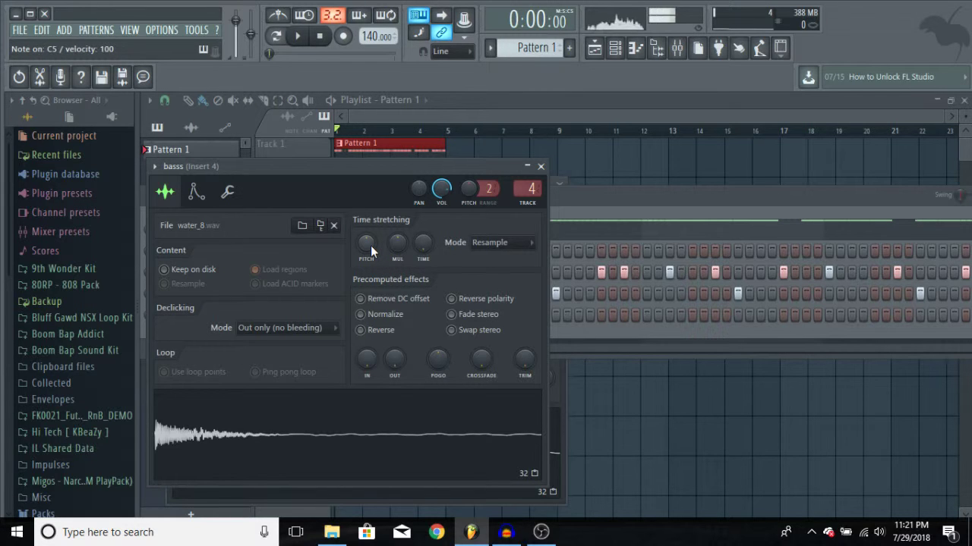
left_click_drag(365, 242, 353, 209)
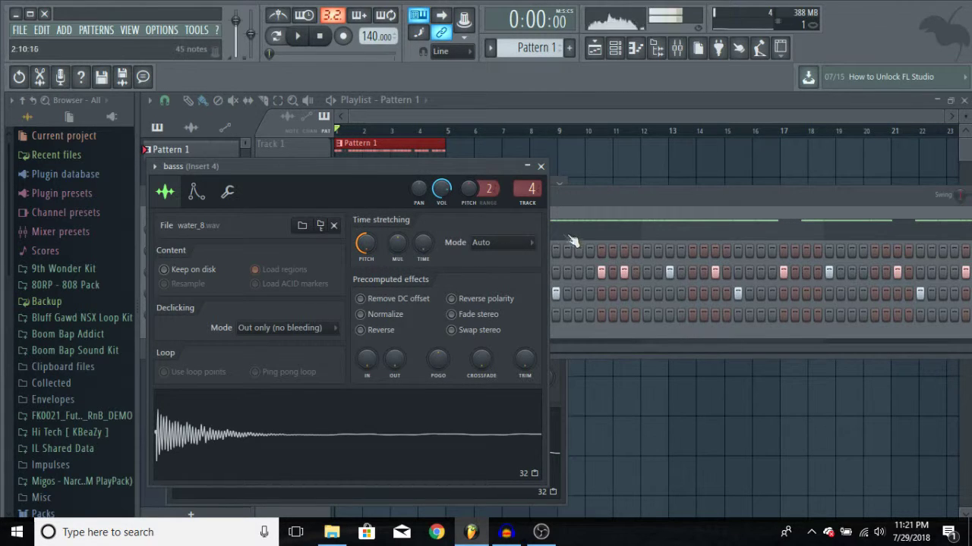
- Select all basss piano-roll notes and shift them down two octaves while playing
key("F7")
key("space")
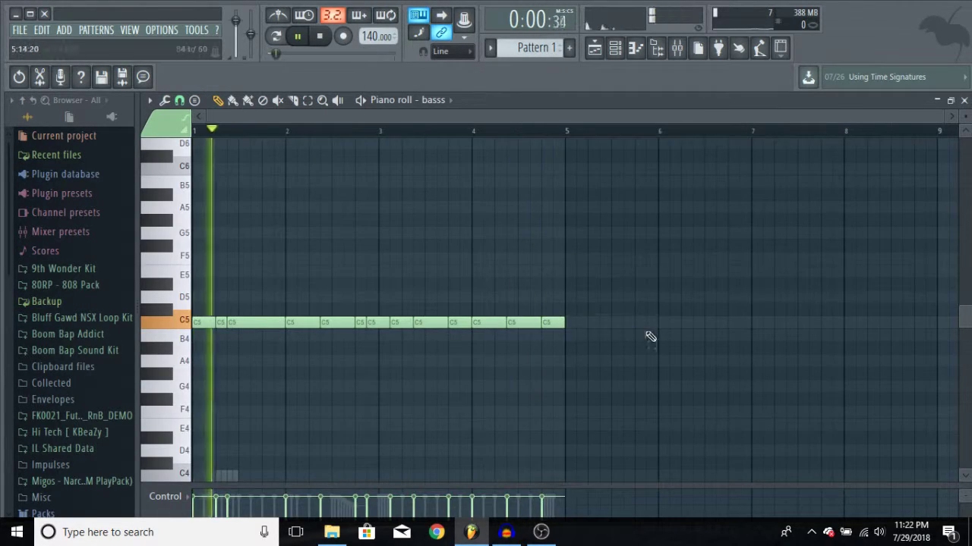
key("ctrl+a")
key("ctrl+Down")
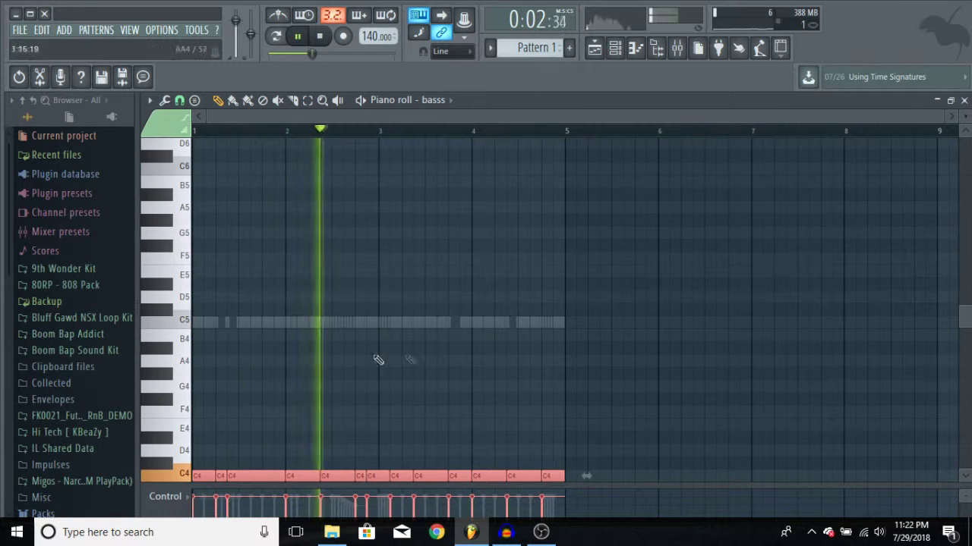
scroll(378, 359, "down", 5)
key("ctrl+Down")
key("space")
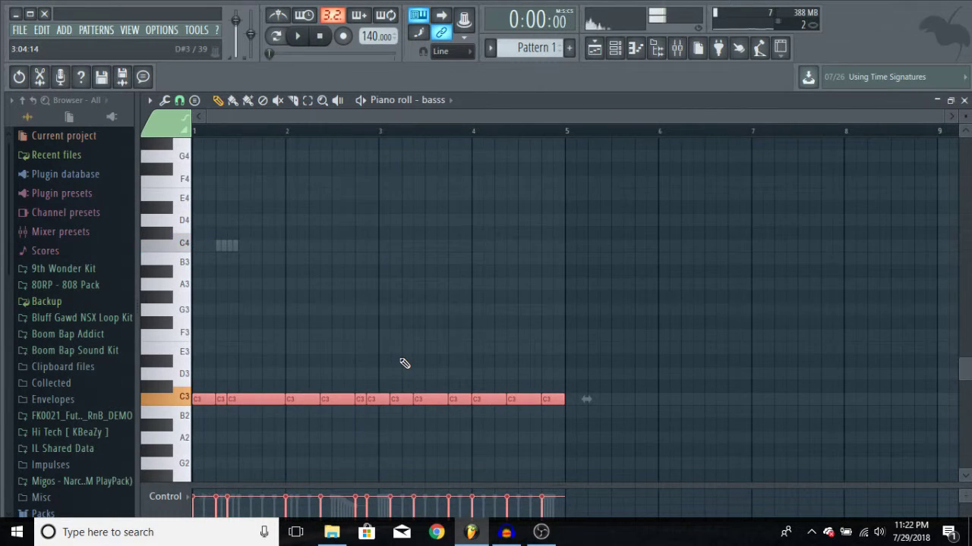
- Drop the bass notes to C2, then raise them back an octave to C3
key("space")
scroll(404, 363, "down", 3)
key("ctrl+Down")
key("space")
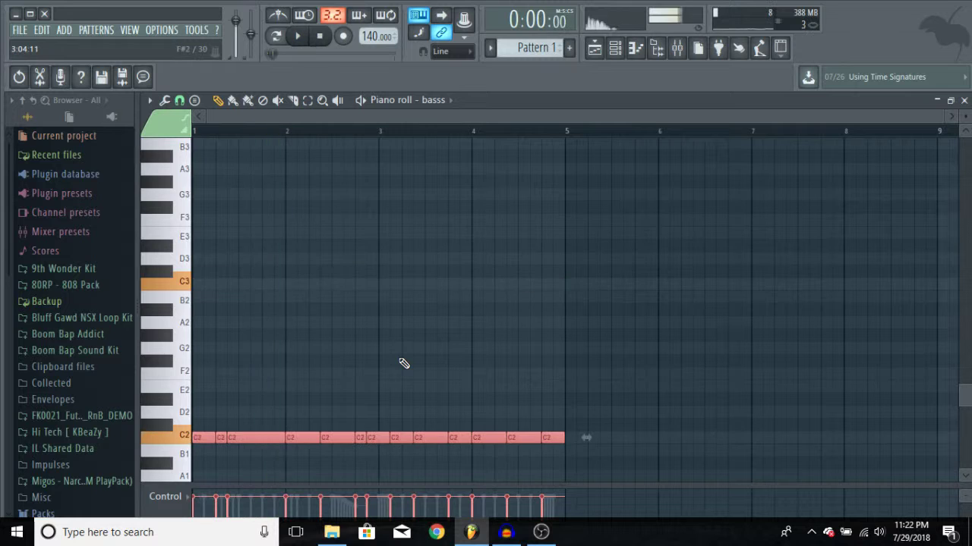
key("space")
key("ctrl+Up")
key("space")
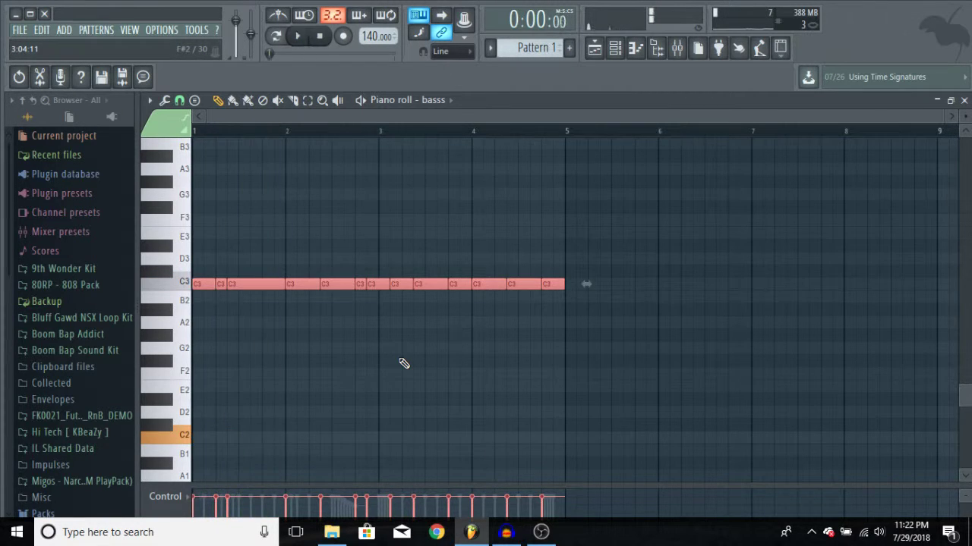
key("space")
key("ctrl+d")
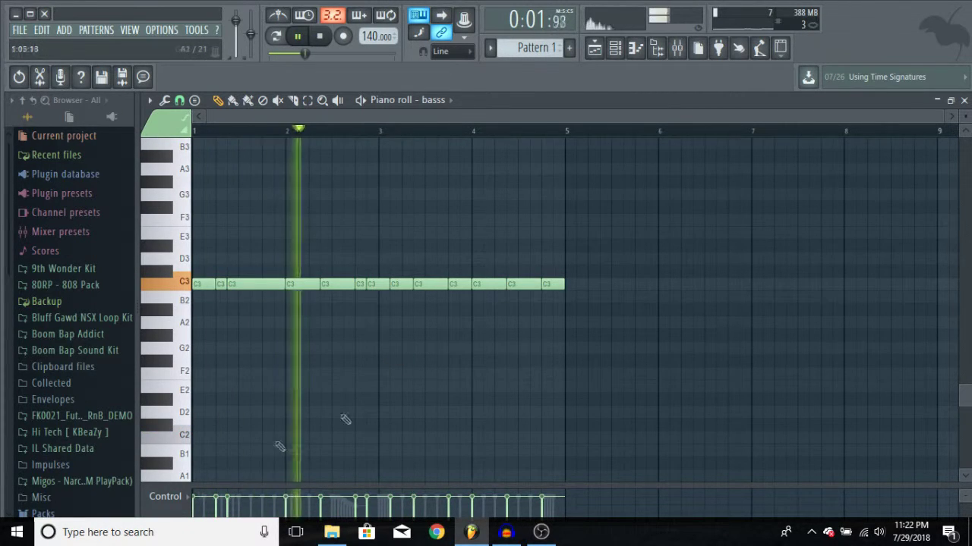
- Select and deselect the C3 bass notes, then close and reopen the basss piano roll
left_click_drag(590, 341, 196, 241)
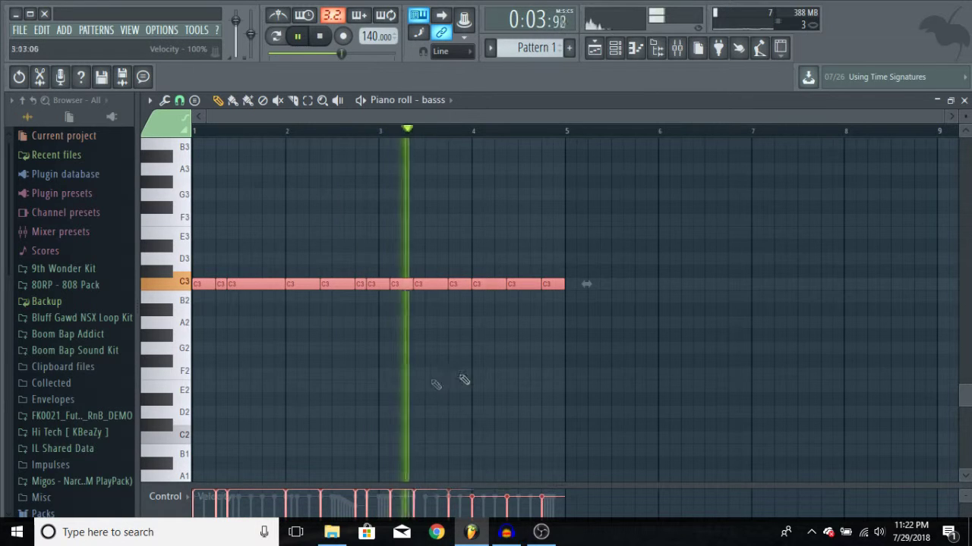
key("ctrl+d")
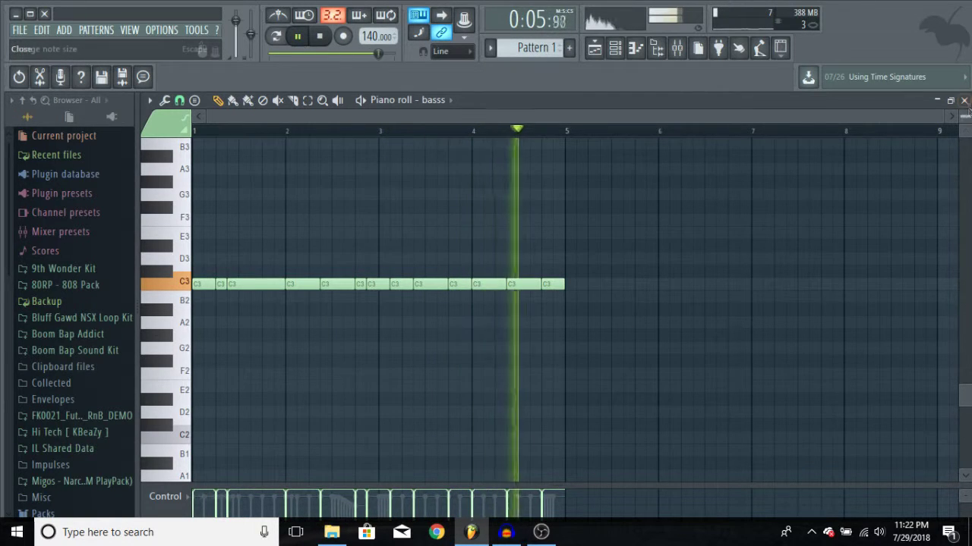
left_click(964, 100)
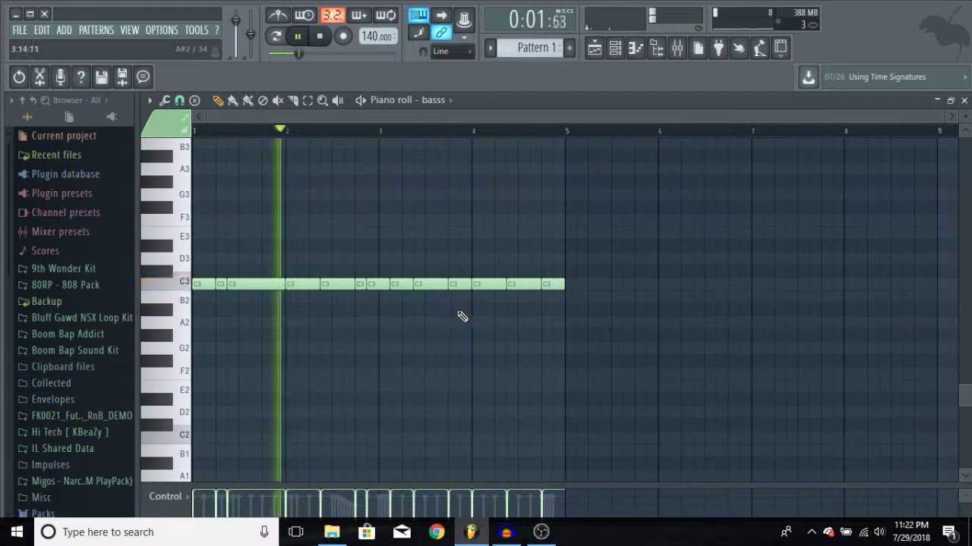
left_click(465, 307)
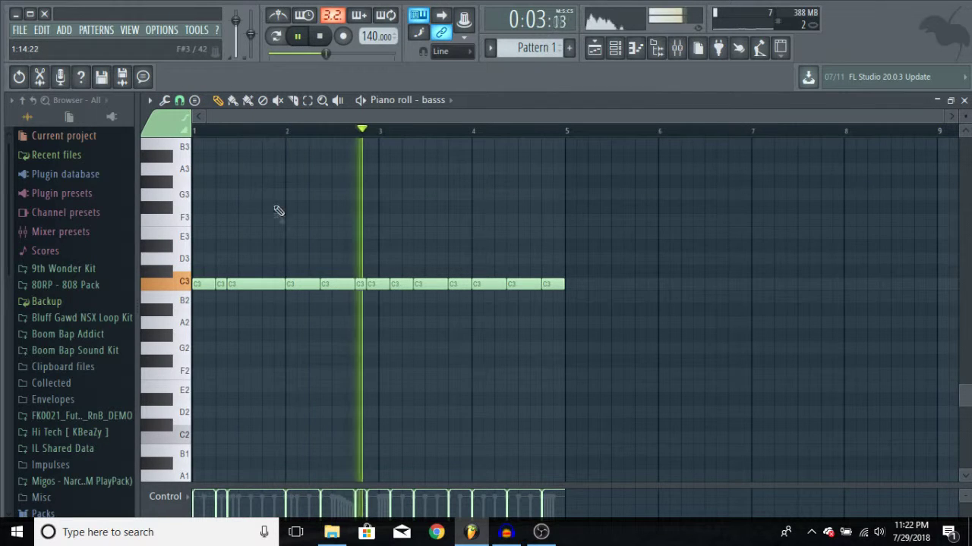
key("space")
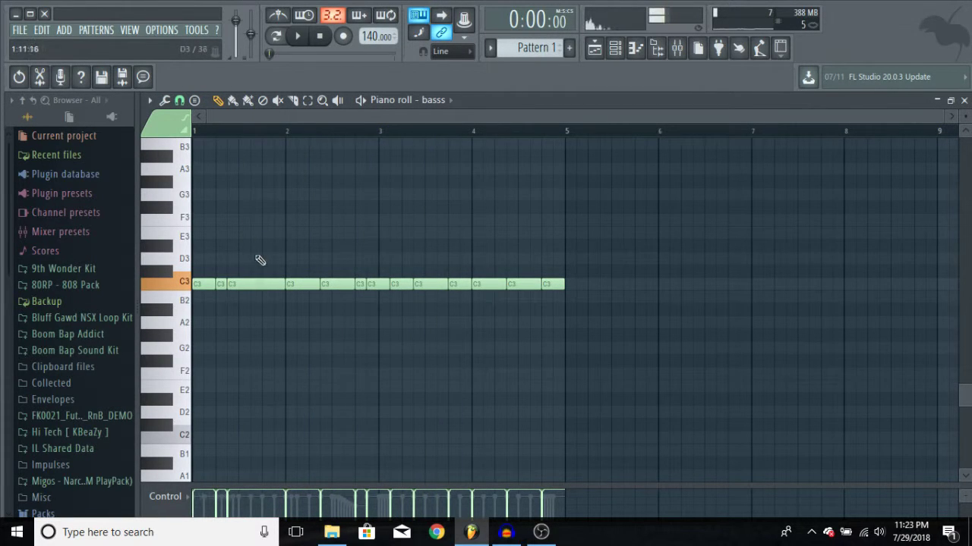
key("space")
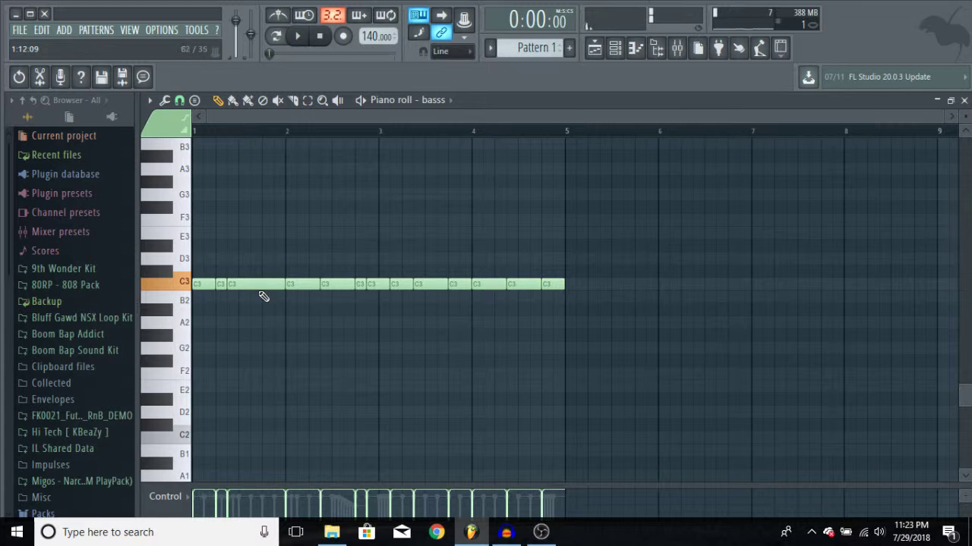
- Lower the notes before bar 2 and around bar 2.5 to A2, drop the bar-4 note, and play
left_click_drag(256, 284, 258, 324)
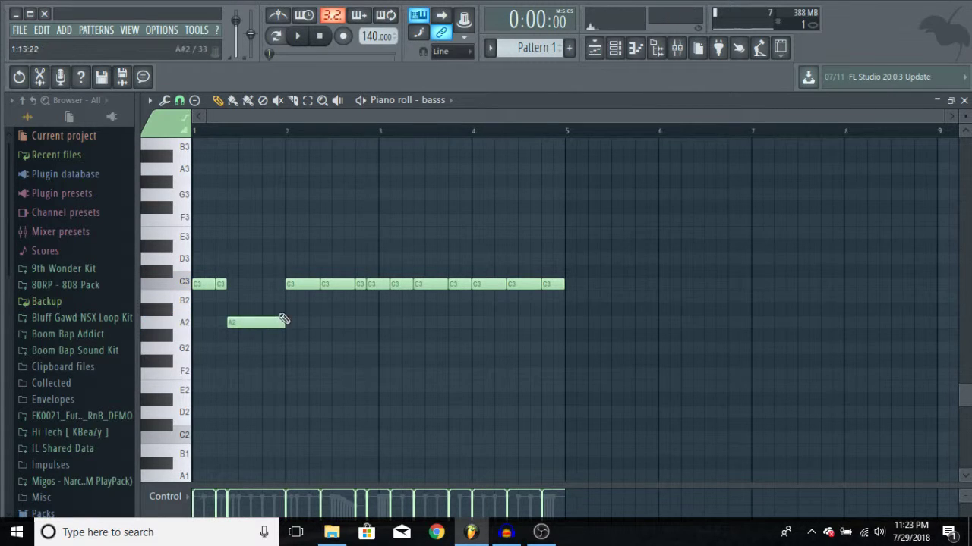
left_click_drag(343, 300, 340, 325)
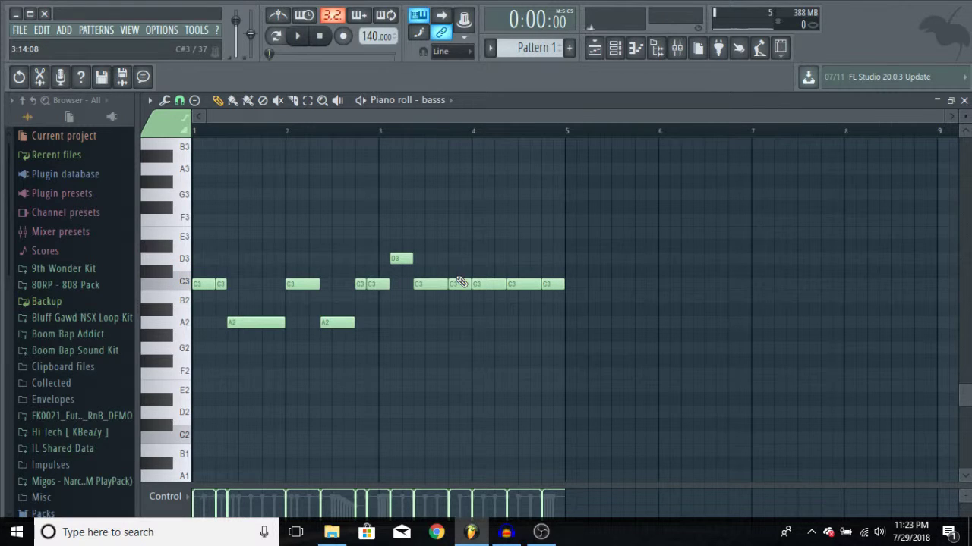
left_click_drag(483, 302, 484, 353)
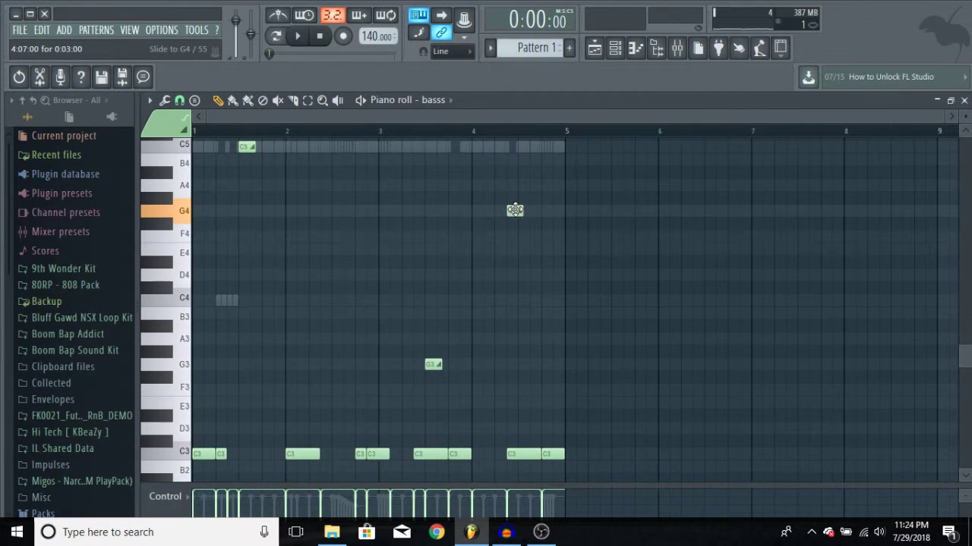
key("space")
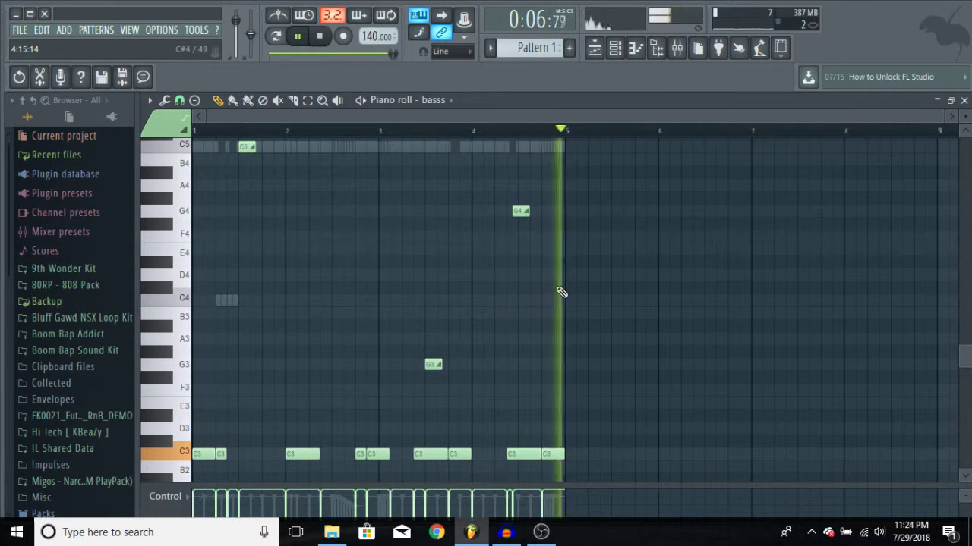
- Raise the pitch of the Bell channel's water_2.wav sample by +100 cents
key("space")
left_click(964, 100)
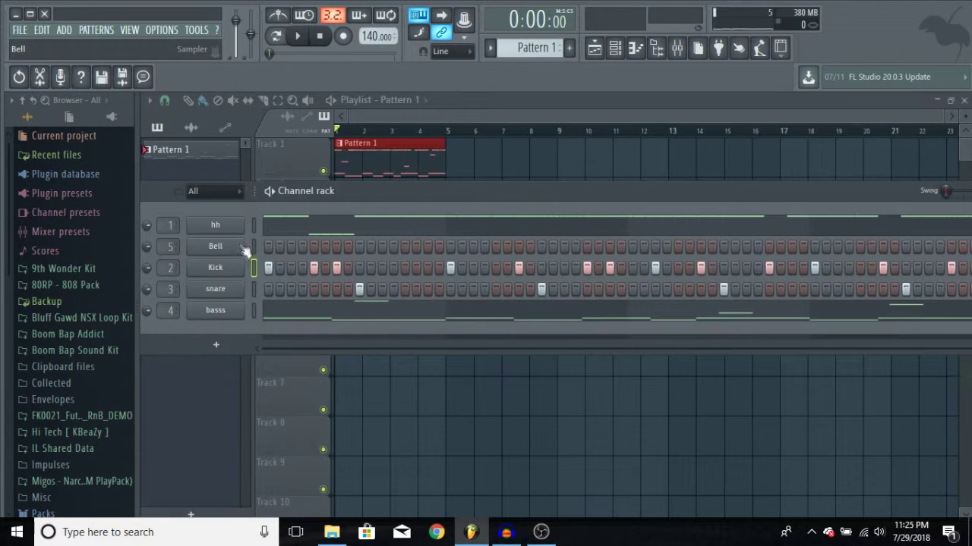
left_click(240, 247)
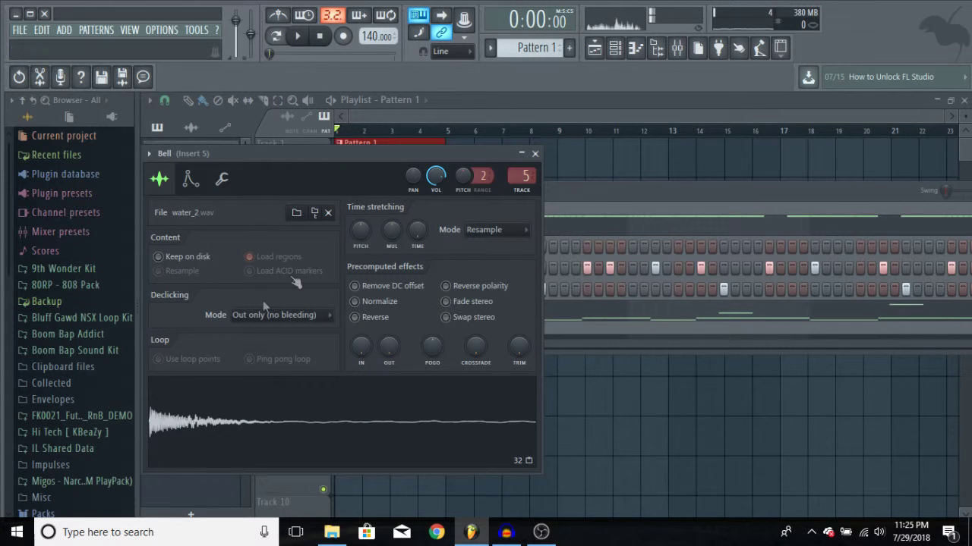
left_click_drag(380, 178, 471, 167)
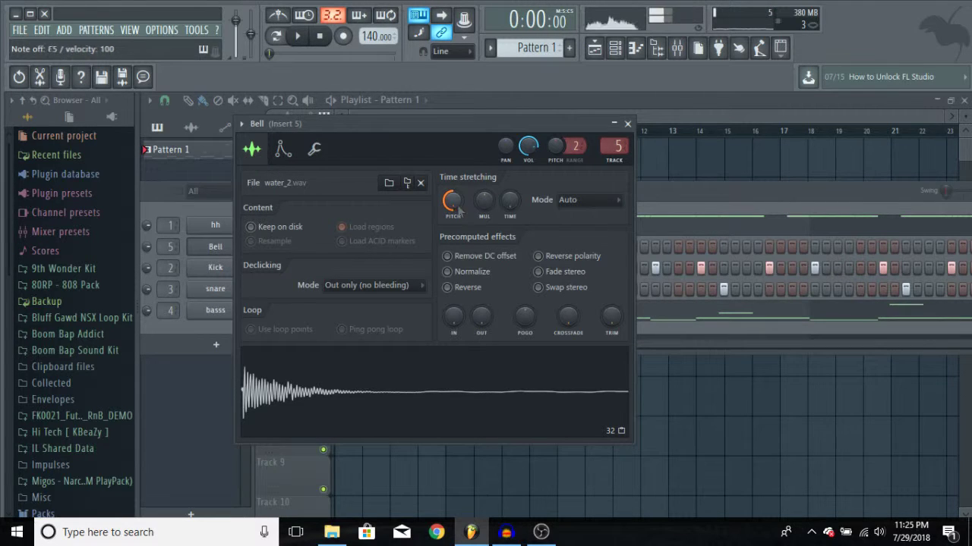
left_click_drag(458, 212, 458, 208)
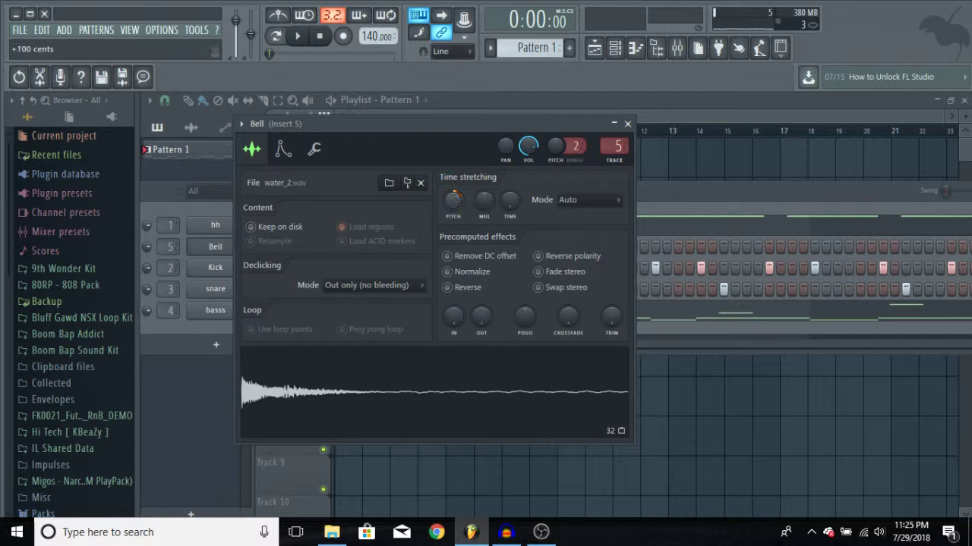
left_click(629, 124)
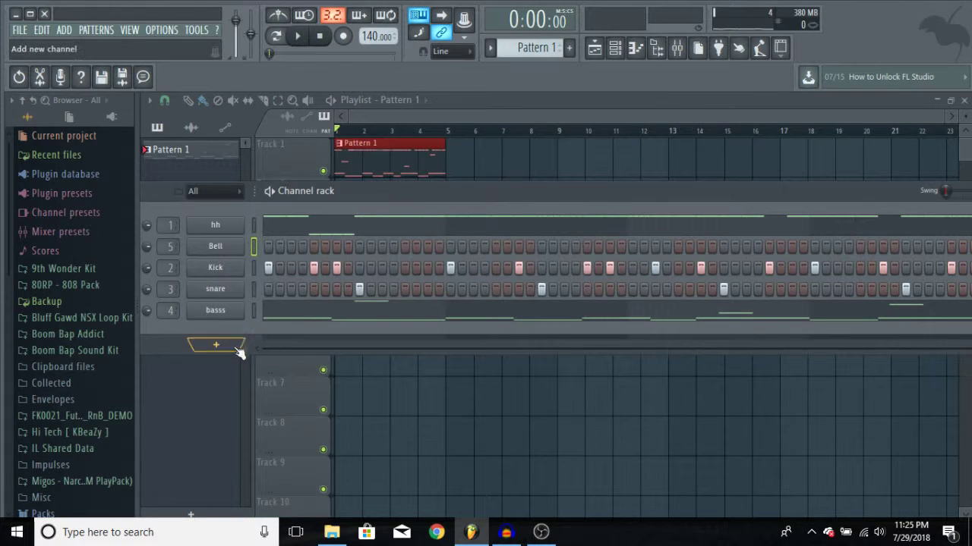
- In the Bell piano roll, place notes in bars 1, 3 (D5) and 4, plus an F5
right_click(224, 250)
left_click(262, 250)
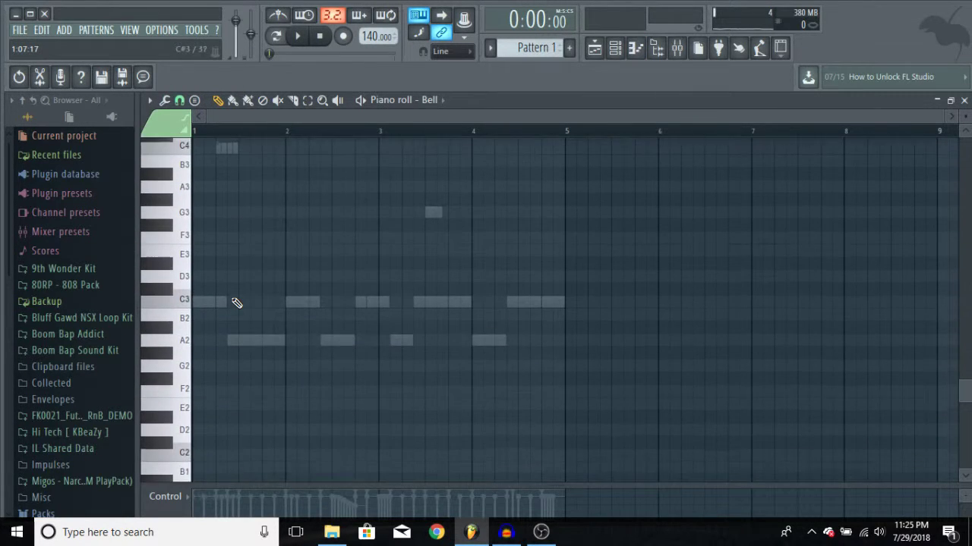
left_click_drag(224, 304, 131, 304)
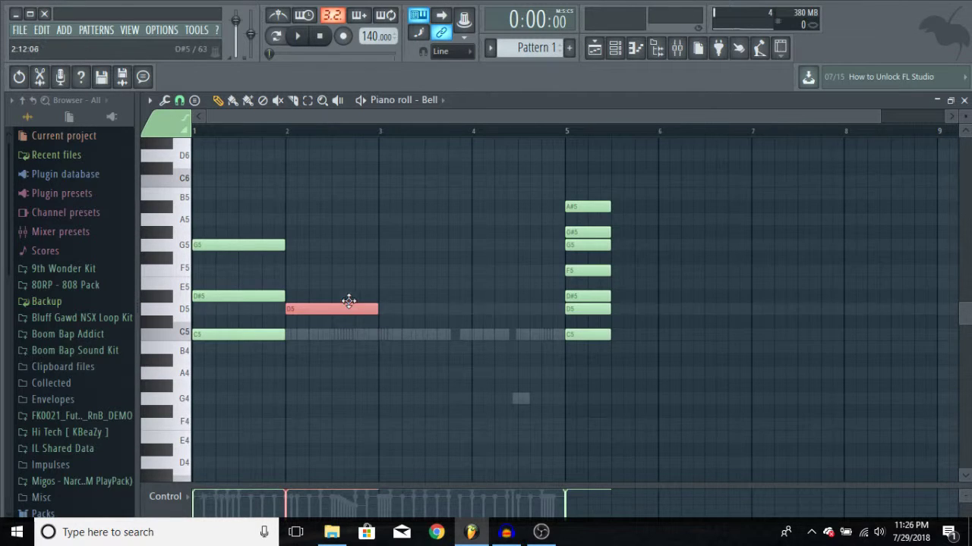
mouse_move(347, 305)
left_mouse_down()
mouse_move(347, 292)
mouse_move(440, 307)
left_mouse_up()
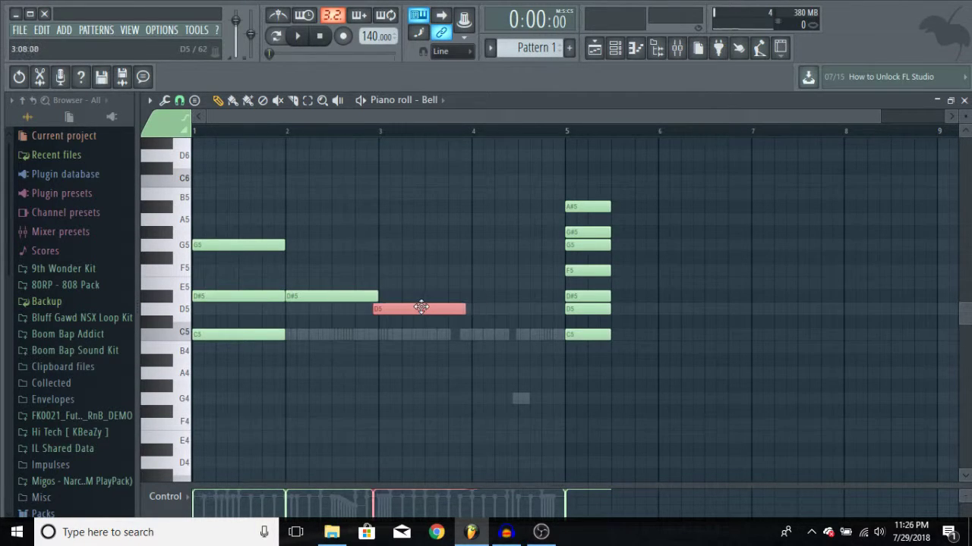
mouse_move(447, 311)
left_mouse_down()
mouse_move(548, 341)
mouse_move(537, 270)
left_mouse_up()
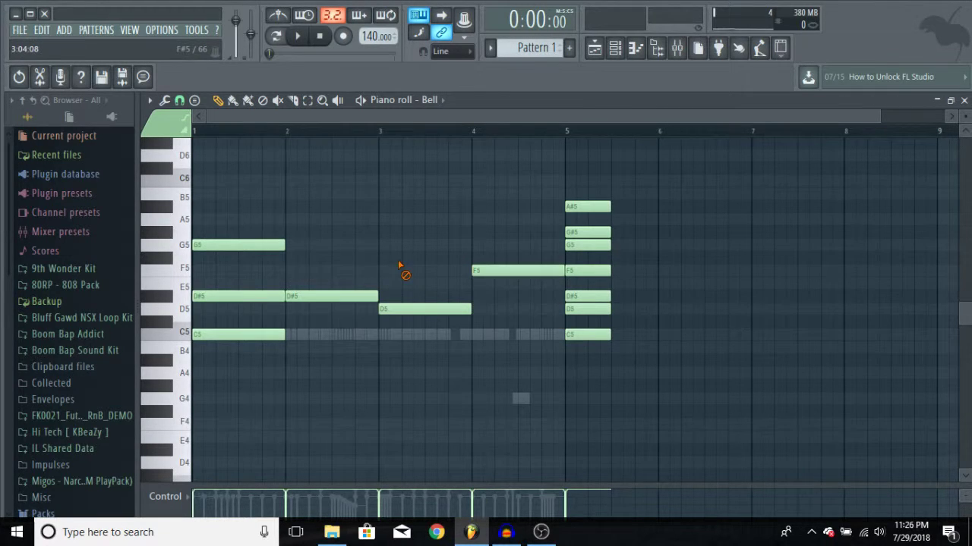
mouse_move(334, 293)
left_mouse_down()
mouse_move(335, 236)
mouse_move(355, 225)
mouse_move(354, 203)
left_mouse_up()
- Stack F5, G#5 and C6 chord notes in bars 3–4, delete the bar-5 chord, and play
left_click(423, 310)
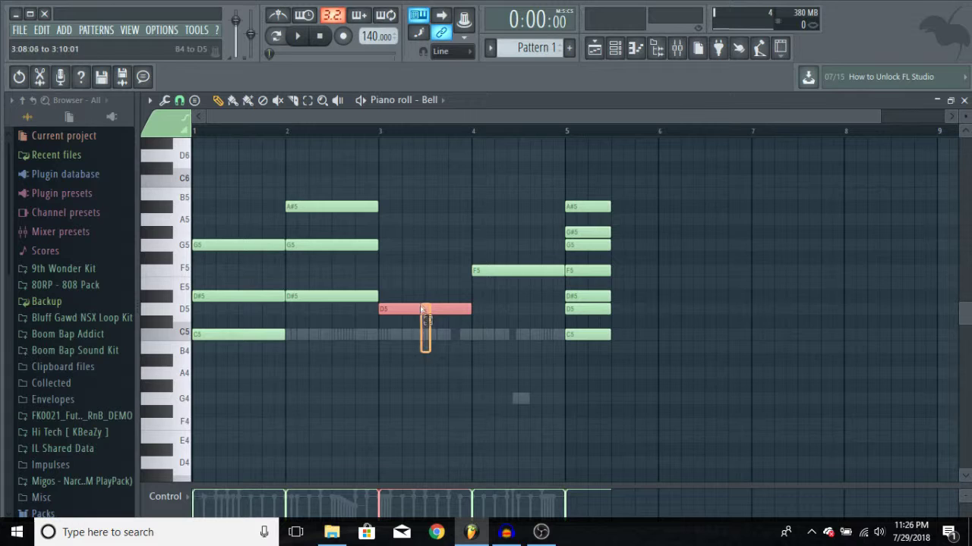
left_click_drag(419, 304, 418, 260)
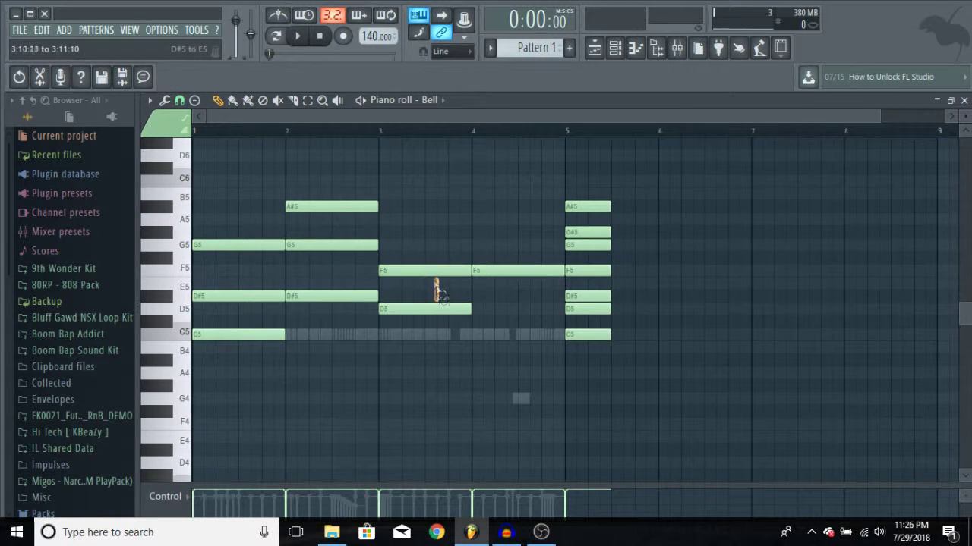
left_click_drag(431, 242, 431, 230)
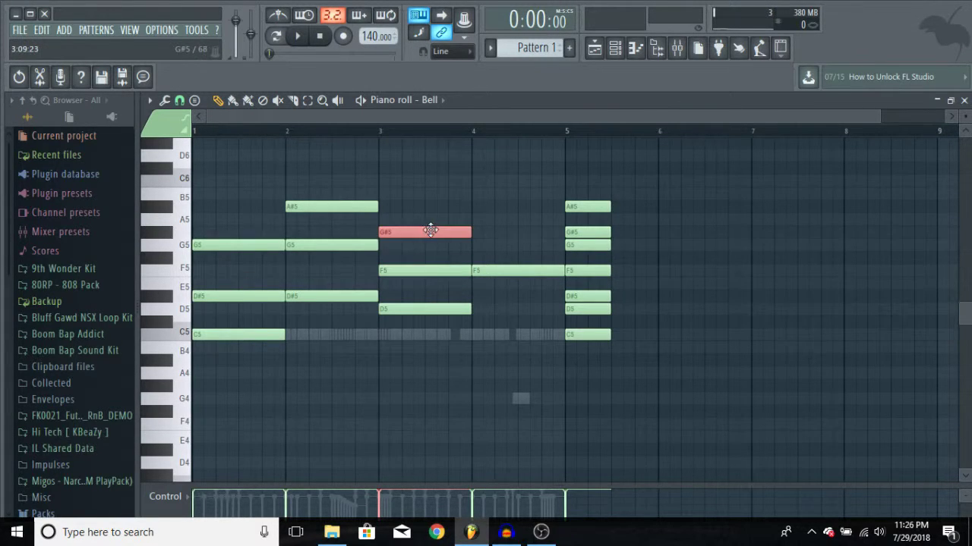
left_click_drag(503, 270, 504, 233)
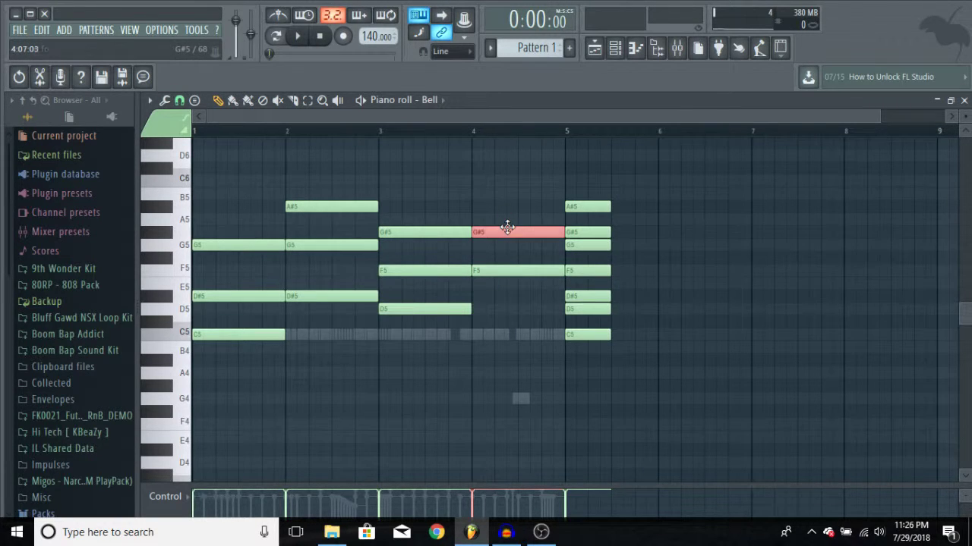
left_click_drag(508, 182, 510, 168)
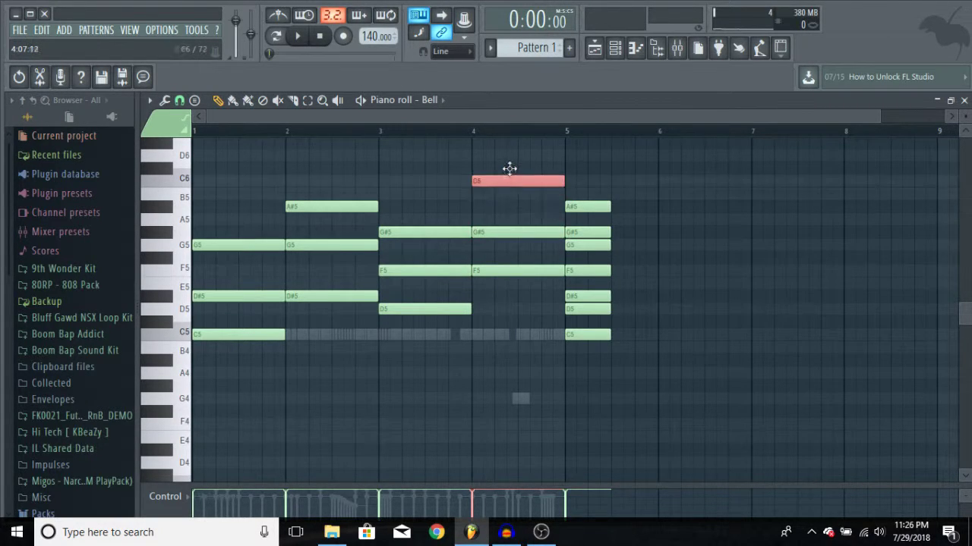
left_click_drag(627, 323, 584, 201)
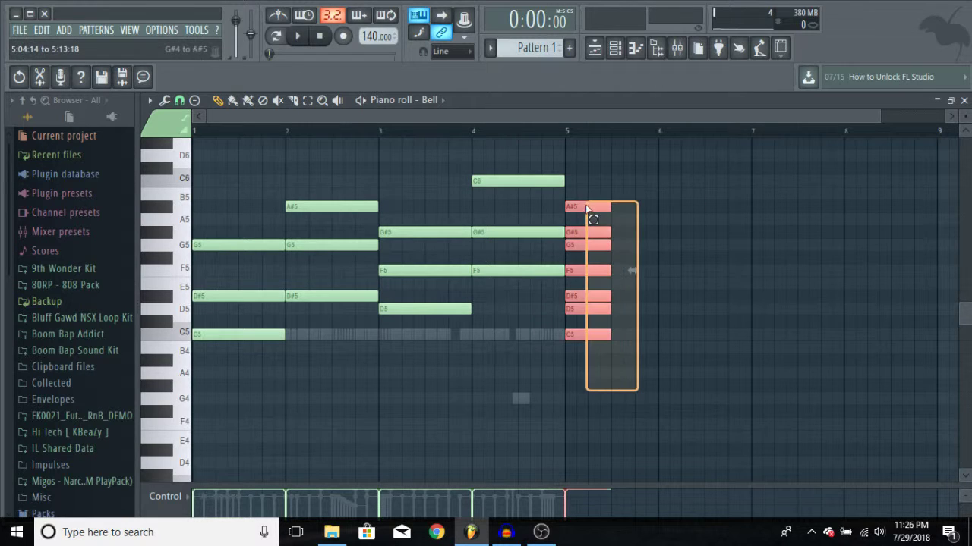
key("Delete")
key("space")
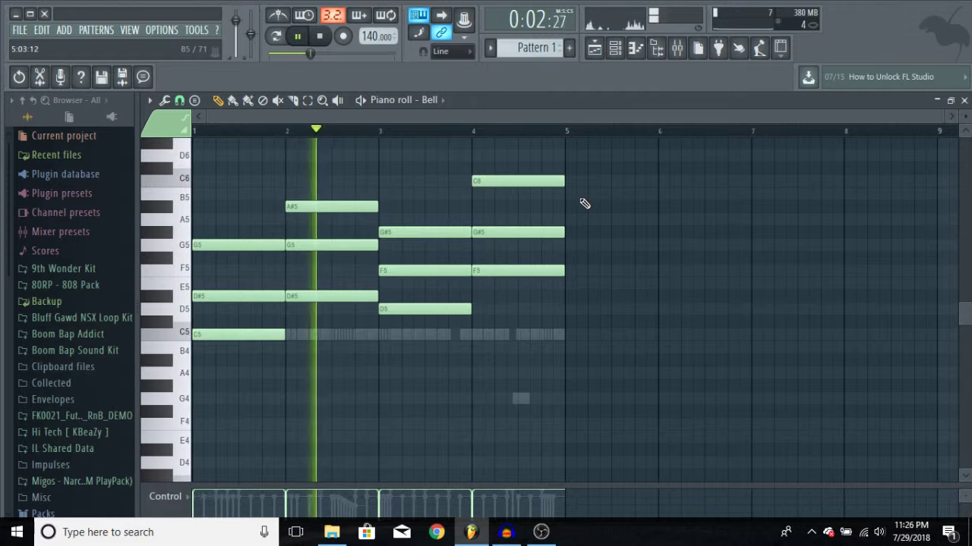
- Add Bell melody notes: D5 at bar 3, A5 near bar 3.5, and F5 near bar 4
scroll(700, 319, "up", 3)
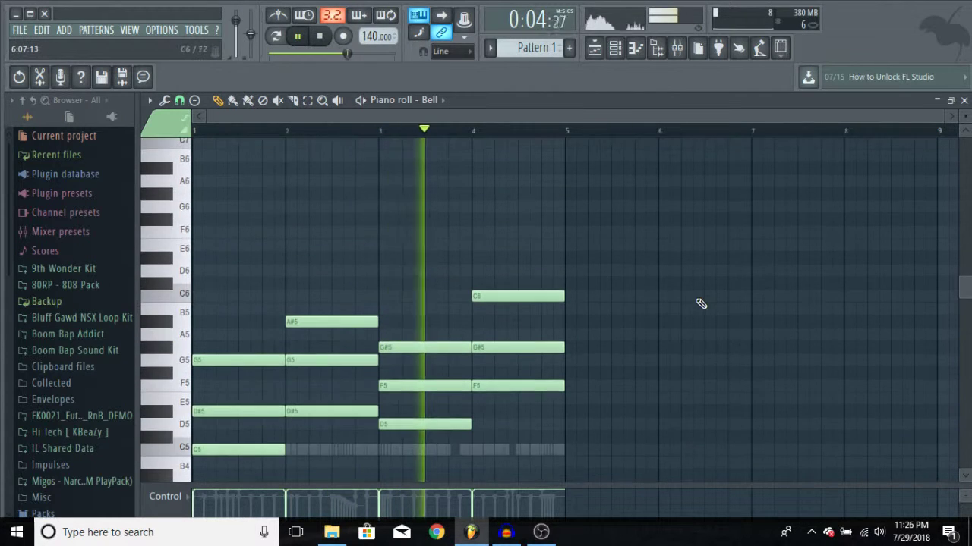
scroll(693, 297, "down", 5)
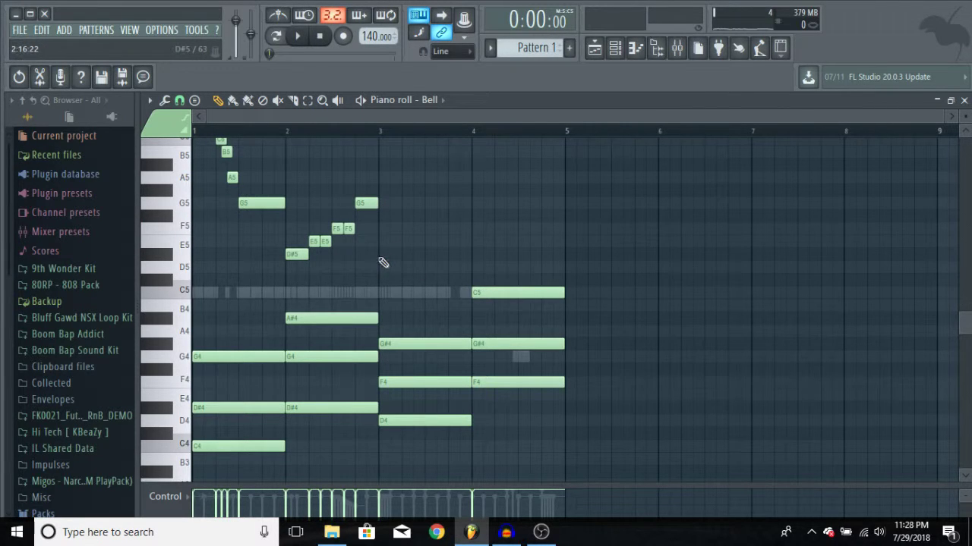
left_click(380, 267)
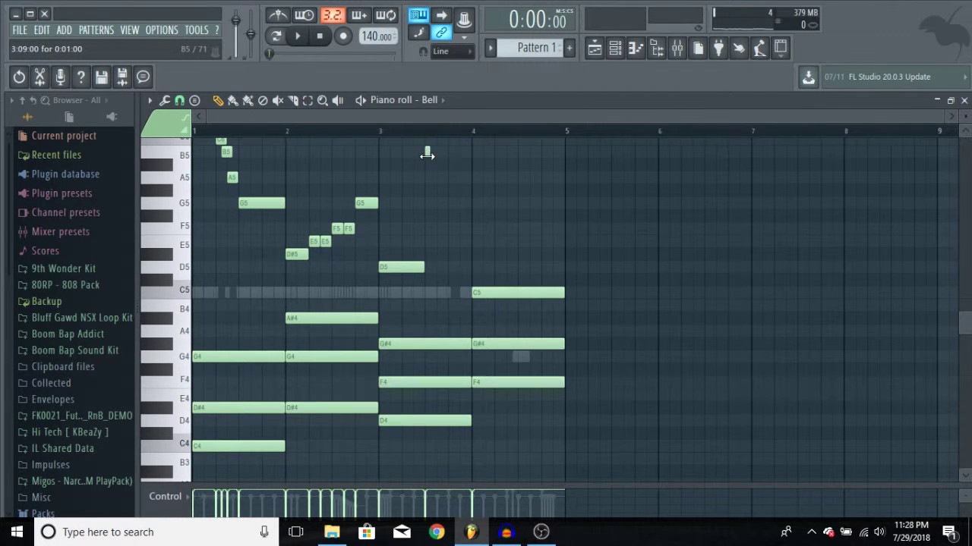
left_click(433, 176)
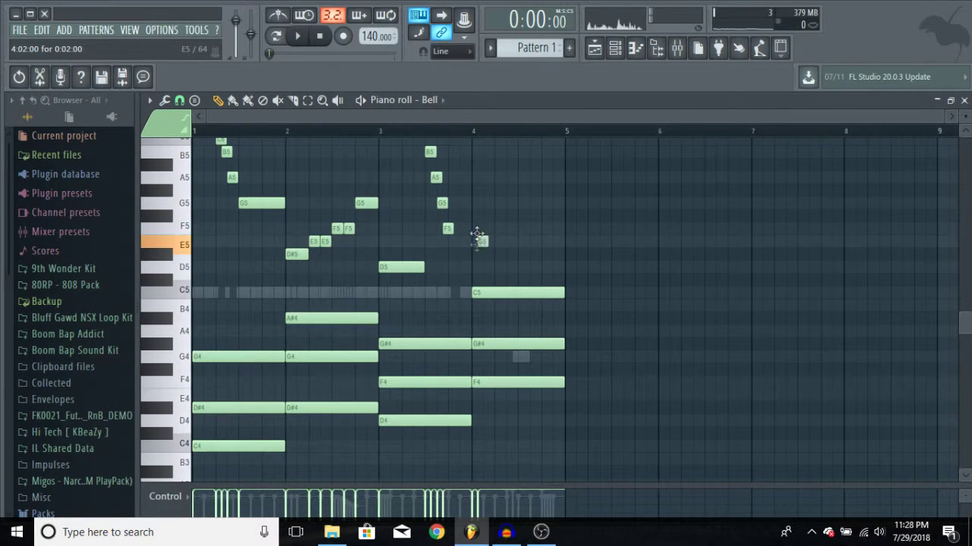
left_click_drag(477, 235, 471, 238)
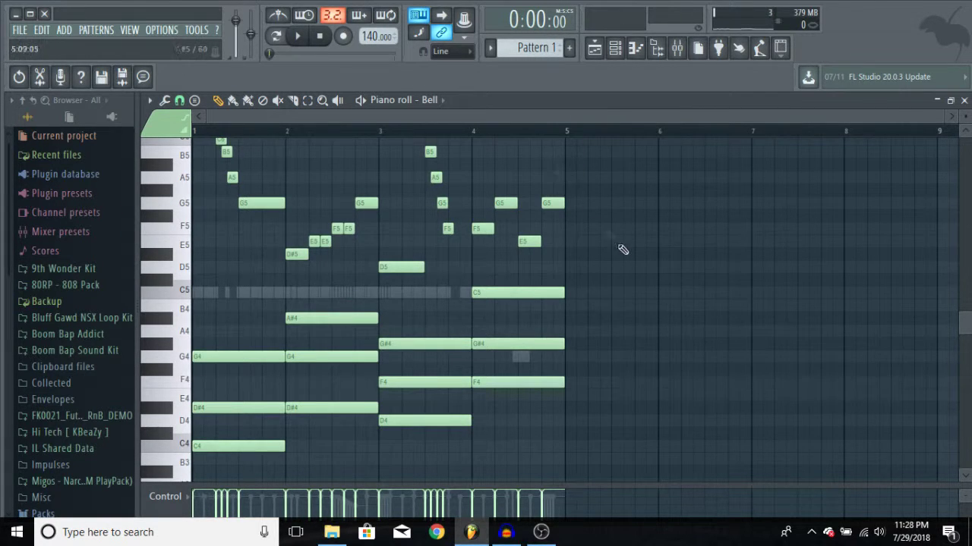
- Play the Bell melody, stop it, and close the piano roll
key("space")
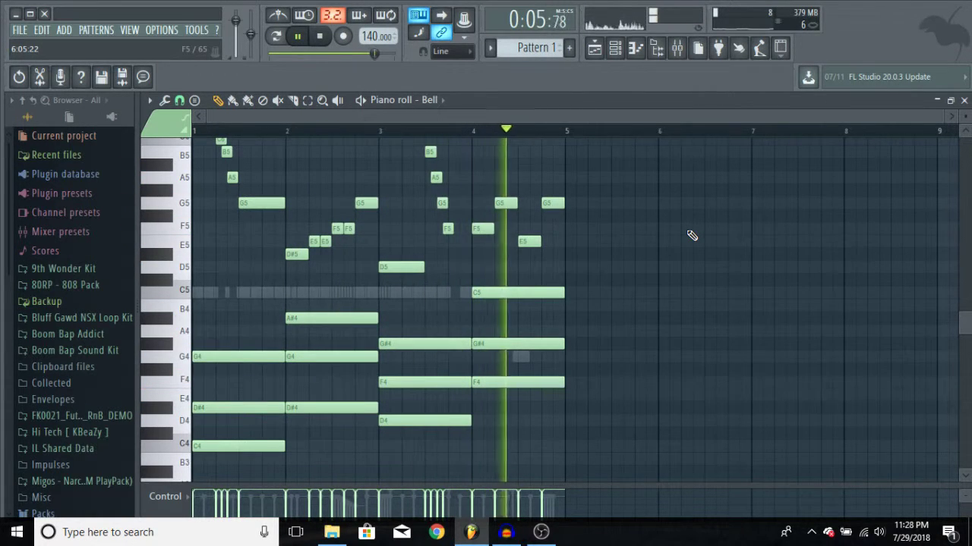
scroll(689, 234, "down", 4)
scroll(711, 276, "up", 2)
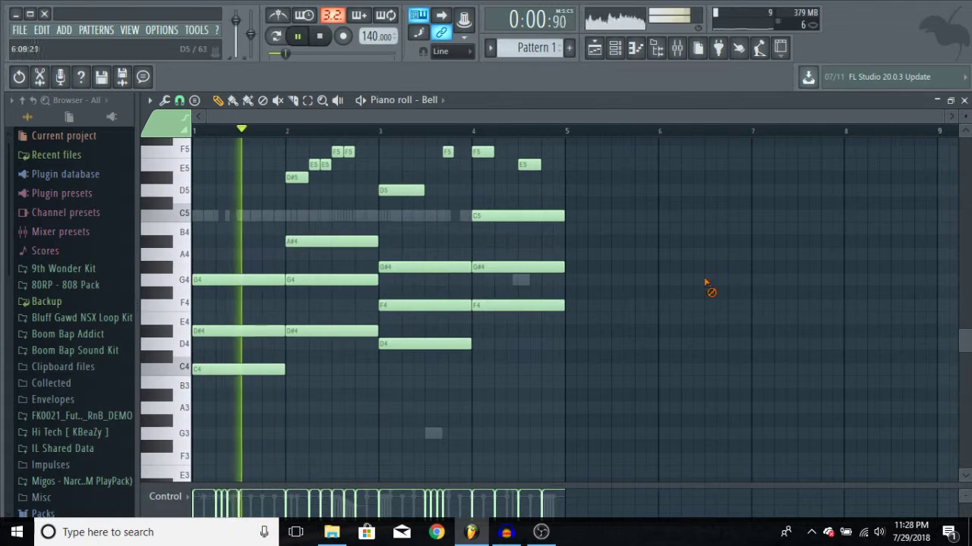
key("space")
key("F7")
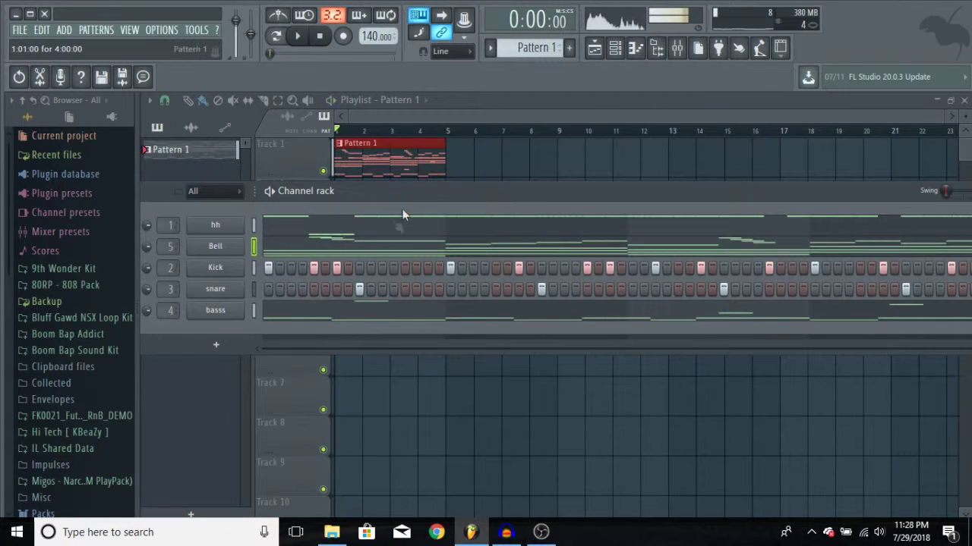
- Load Fruity Parametric EQ 2 in insert 5 slot 1, cutting lows below ~140 Hz and the highs
left_click(689, 49)
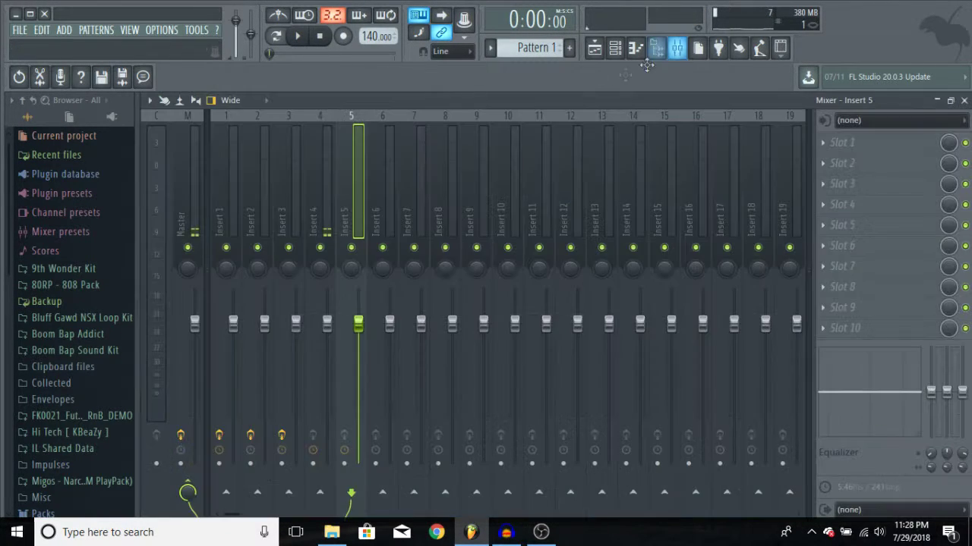
left_click(877, 139)
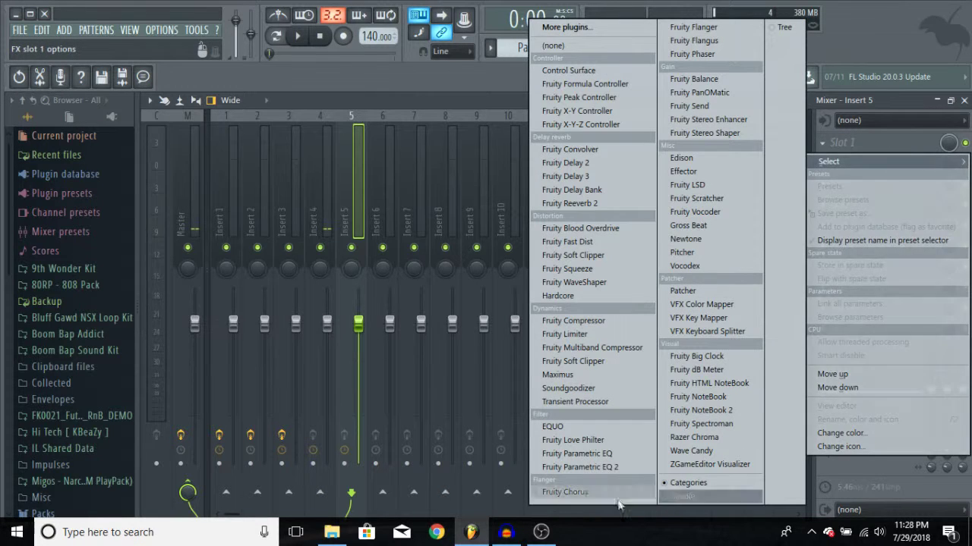
left_click(577, 468)
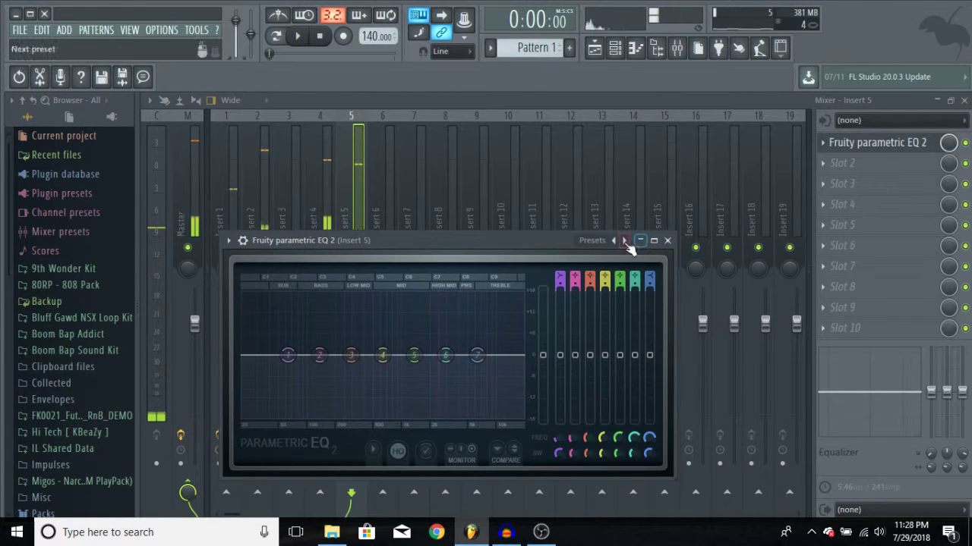
left_click(623, 240)
left_click_drag(243, 356, 321, 356)
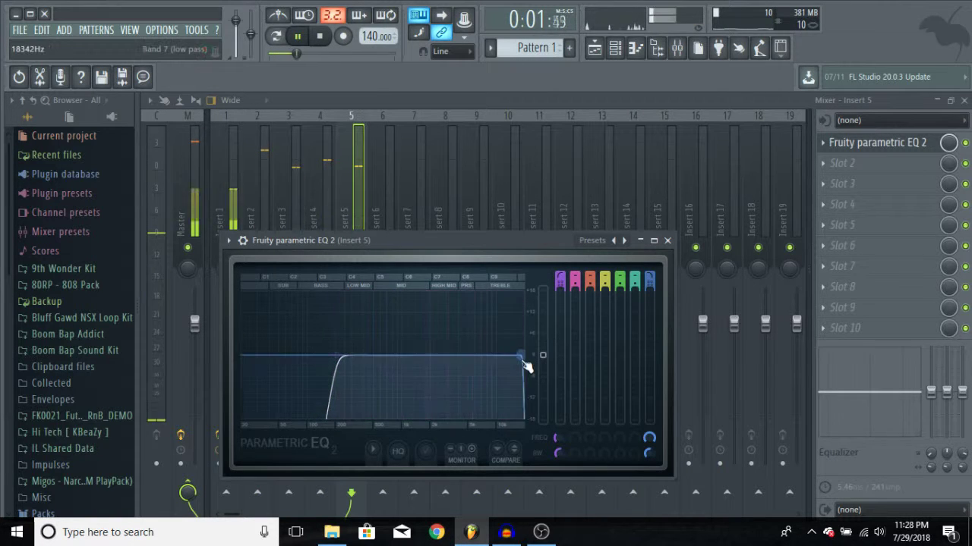
left_click_drag(522, 355, 505, 355)
key("space")
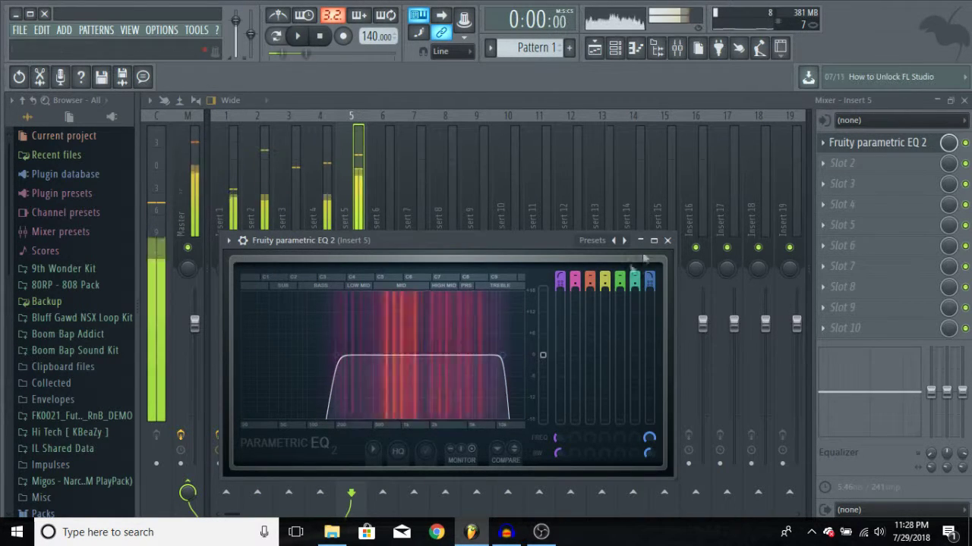
left_click(667, 240)
- Load Soundgoodizer into slot 2 and preview the beat with it
left_click(842, 162)
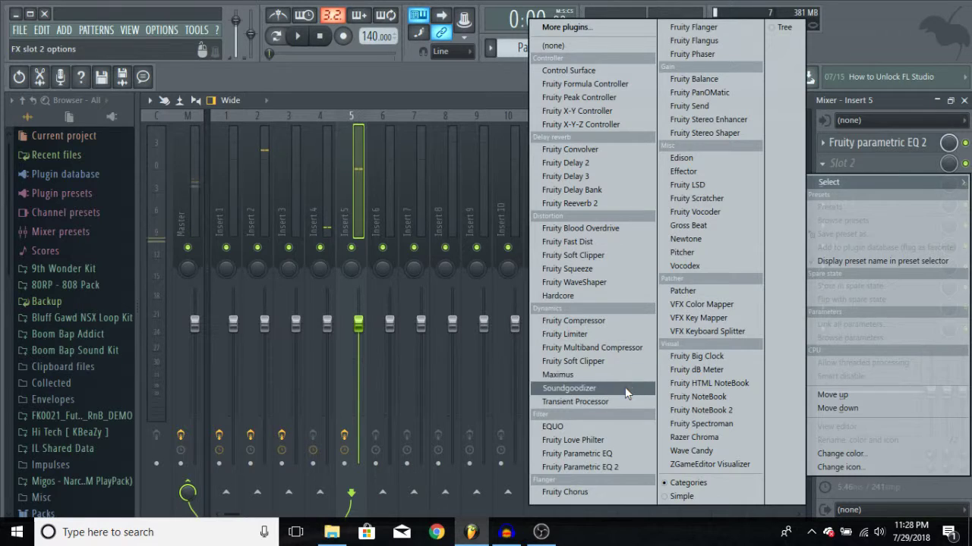
left_click(577, 388)
key("space")
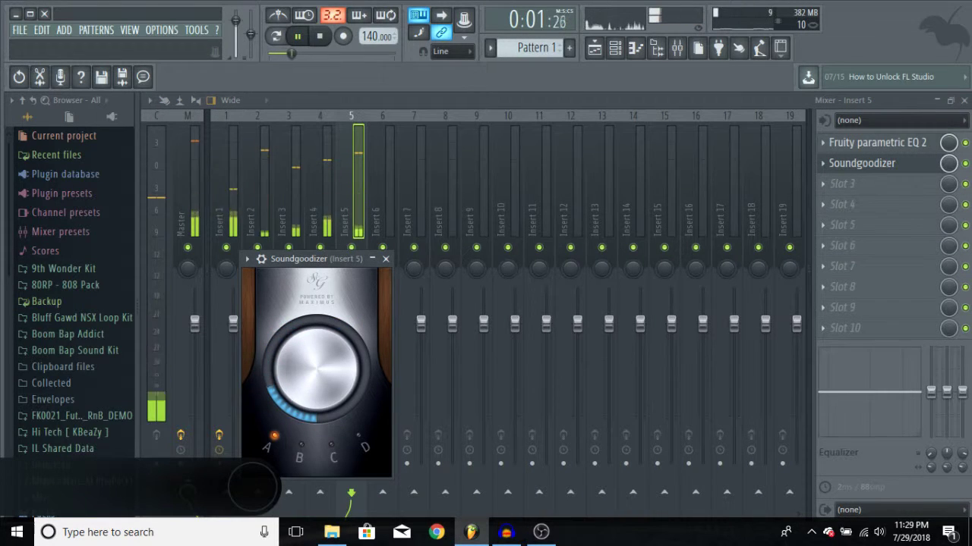
left_click(385, 259)
left_click(843, 184)
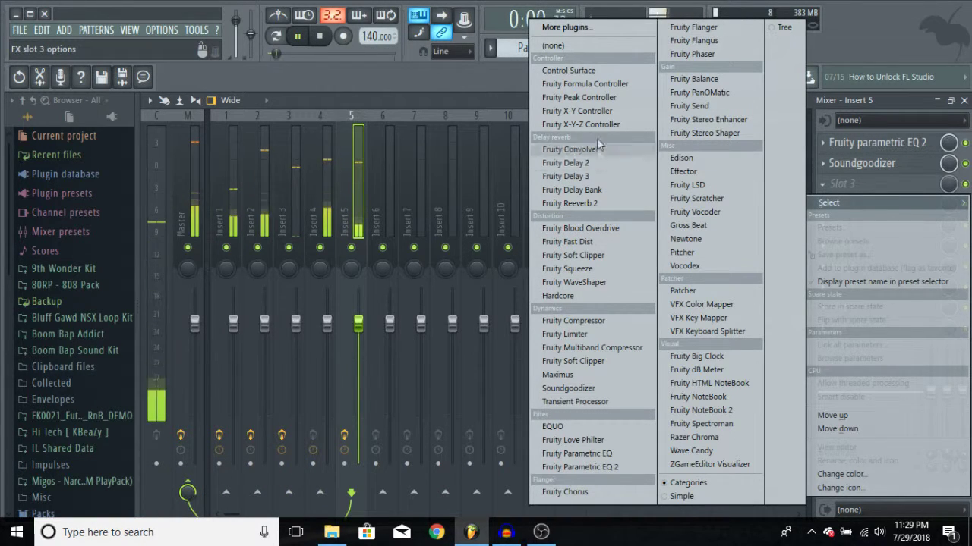
- Load Fruity Delay 2 into slot 3 with its Stereo effect preset
left_click(581, 161)
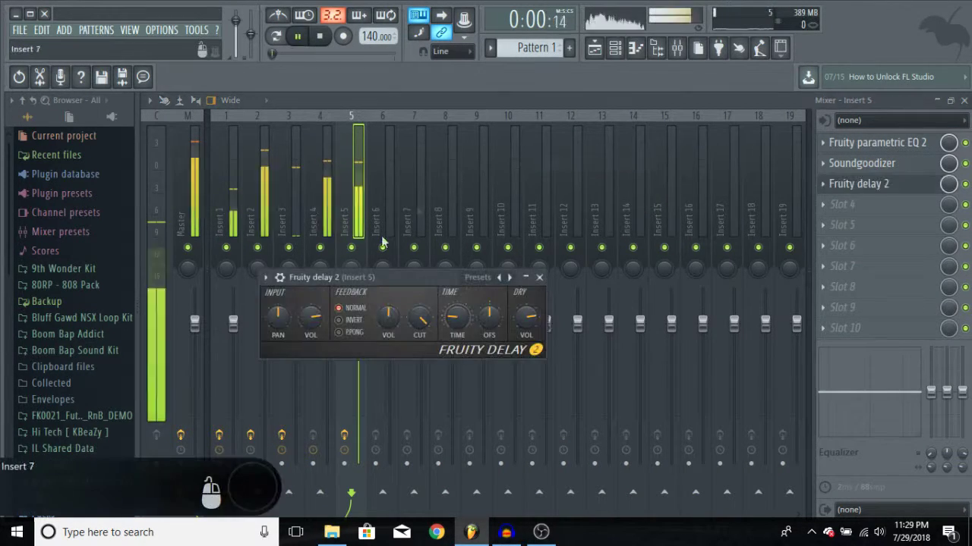
key("space")
left_click(267, 278)
mouse_move(285, 236)
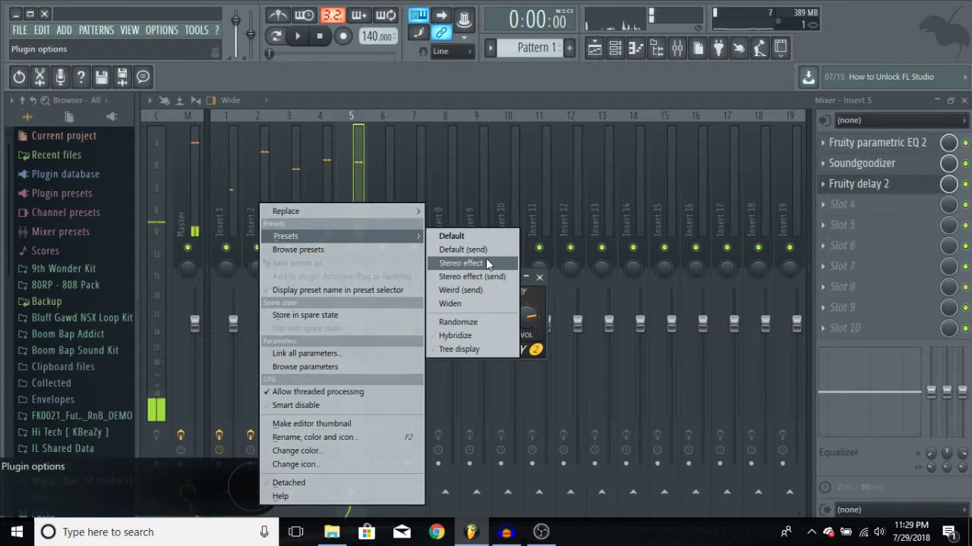
left_click(472, 264)
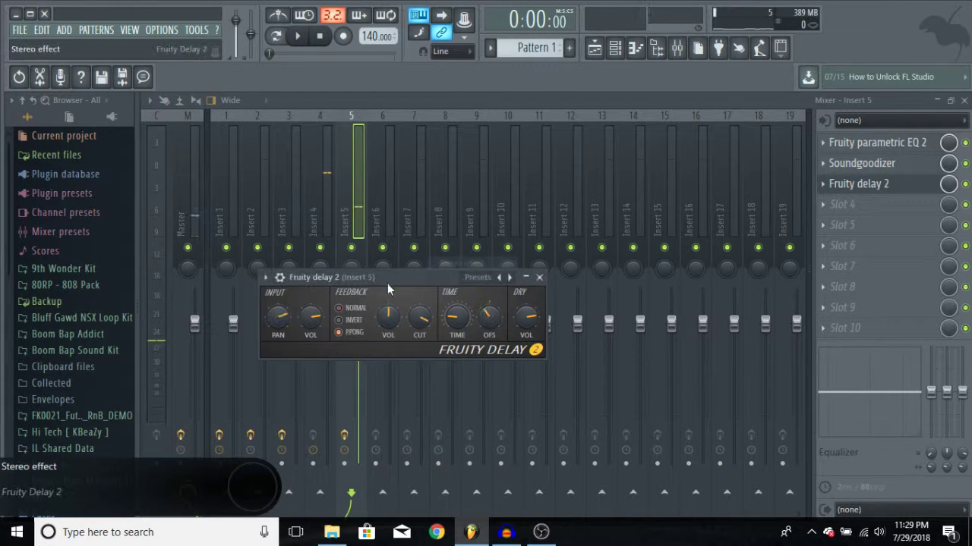
key("space")
left_click(539, 277)
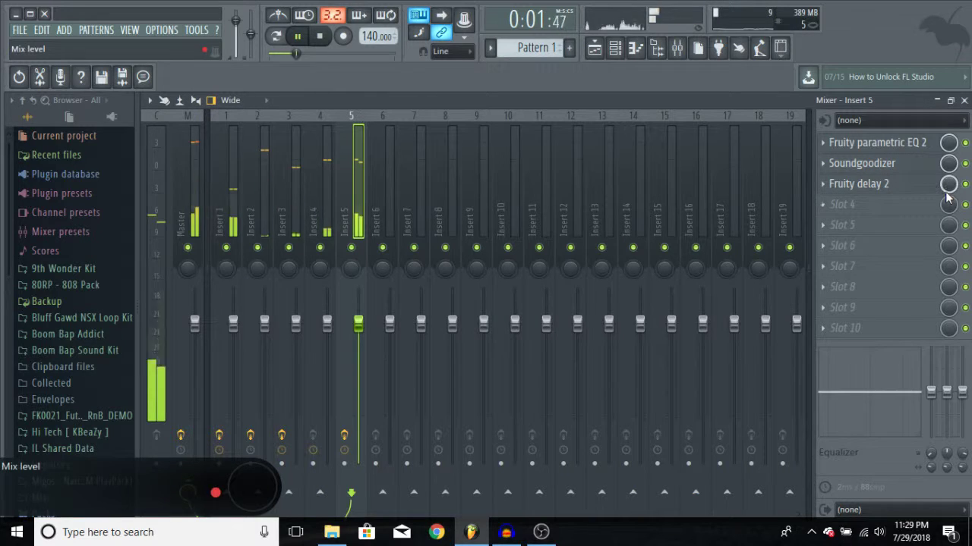
- Adjust the delay's slot mix level and load Fruity Reeverb 2 into slot 4
left_click_drag(948, 184, 948, 217)
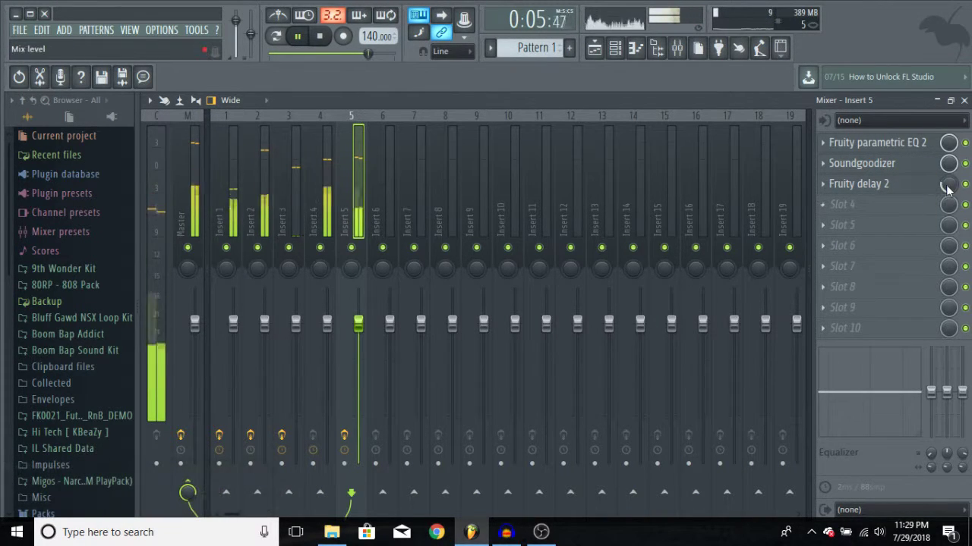
left_click(879, 203)
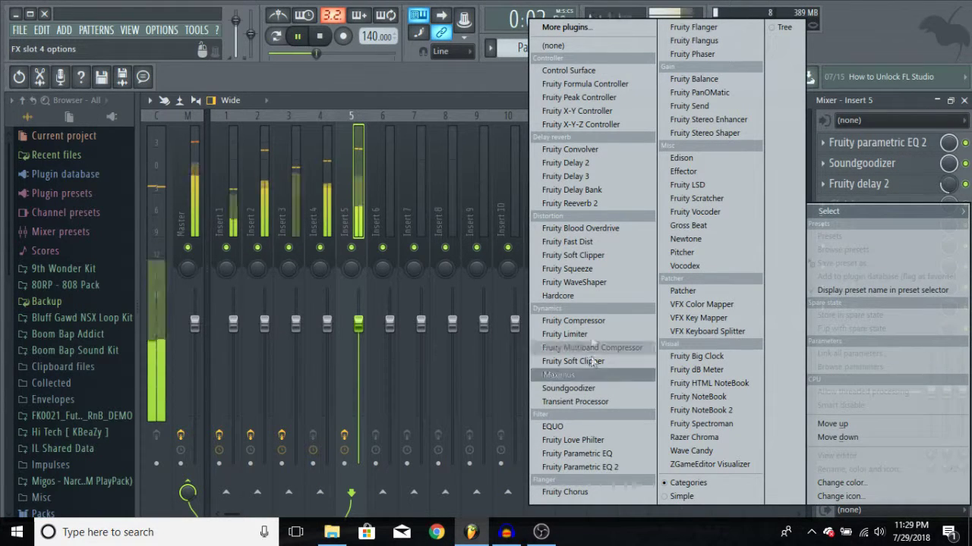
left_click(594, 203)
- Raise Fruity Reeverb 2's wet and early reflection levels
mouse_move(605, 340)
left_mouse_down()
mouse_move(605, 323)
mouse_move(582, 322)
mouse_move(583, 343)
mouse_move(605, 341)
left_mouse_up()
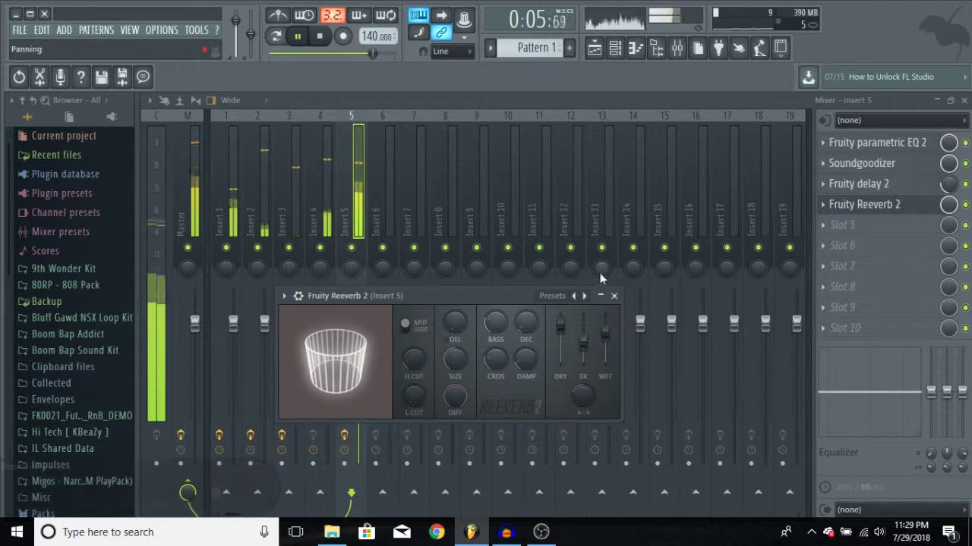
left_click(614, 296)
left_click(880, 205)
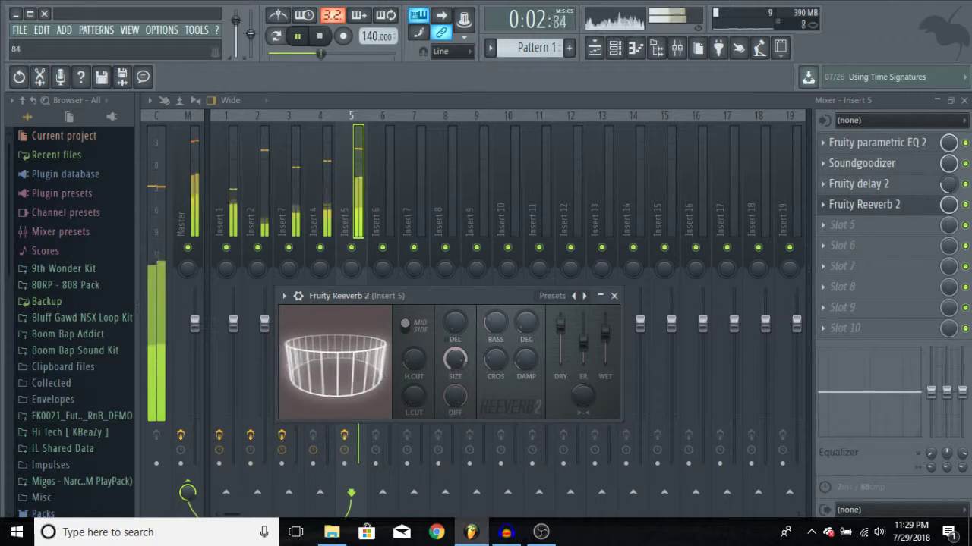
left_click(614, 296)
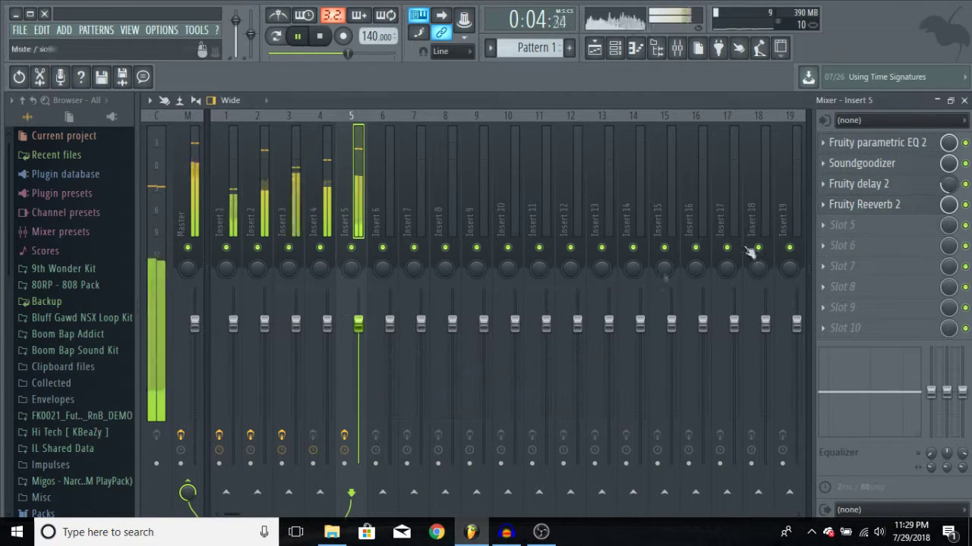
- Add a second Parametric EQ 2 in slot 5 with a -18 dB low shelf and ~19 kHz high shelf
left_click(881, 225)
left_click(643, 467)
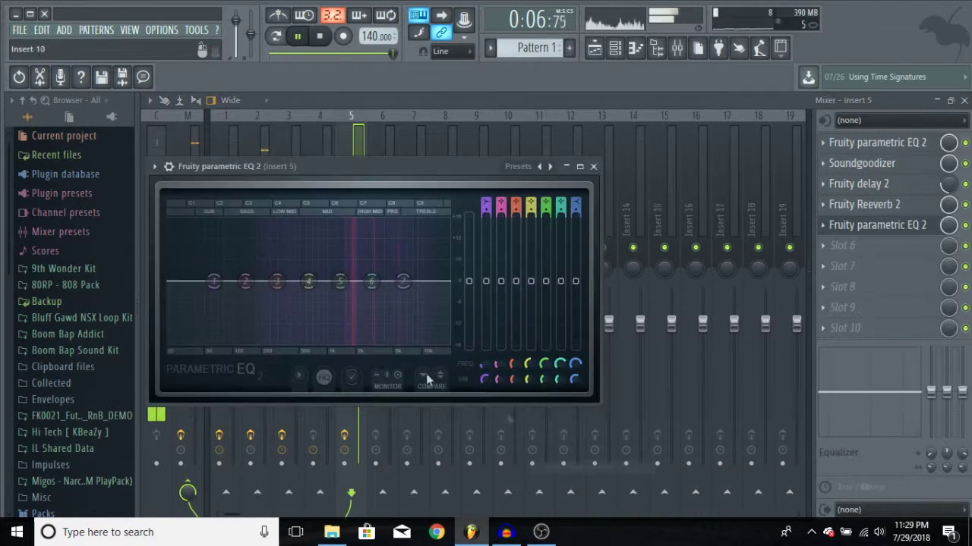
mouse_move(199, 286)
left_mouse_down()
mouse_move(213, 339)
mouse_move(240, 342)
left_mouse_up()
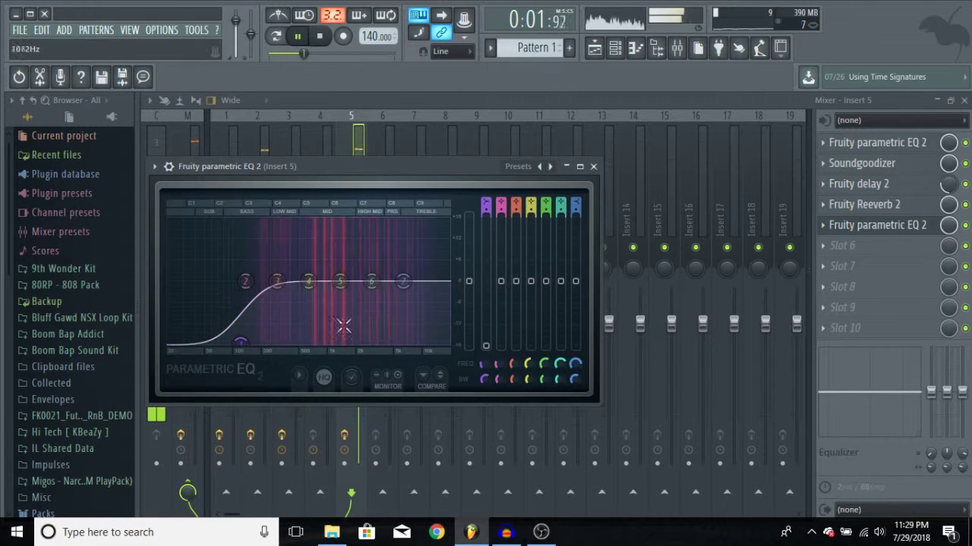
mouse_move(403, 283)
left_mouse_down()
mouse_move(412, 315)
mouse_move(454, 350)
left_mouse_up()
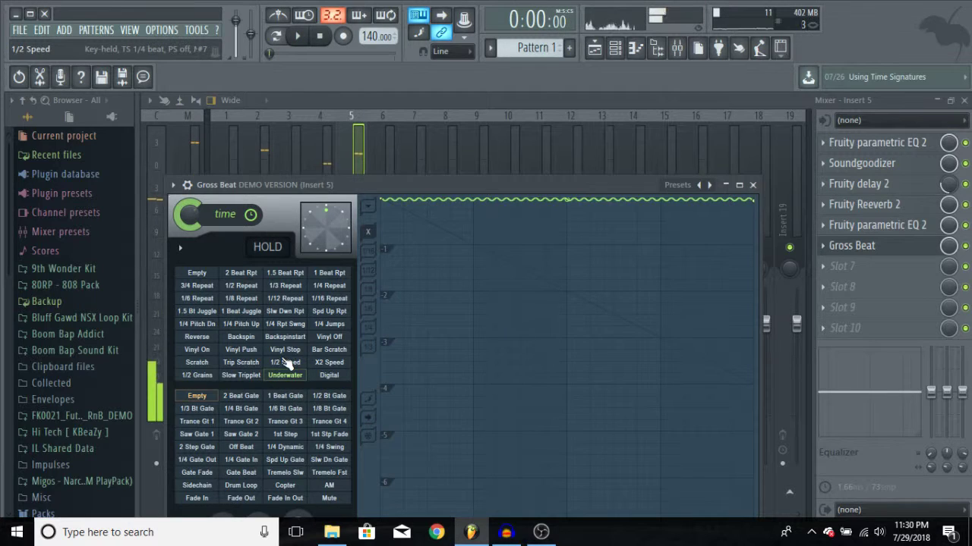
- Apply Gross Beat's 1/2 Speed effect and preview the slowdown
left_click(288, 364)
key("space")
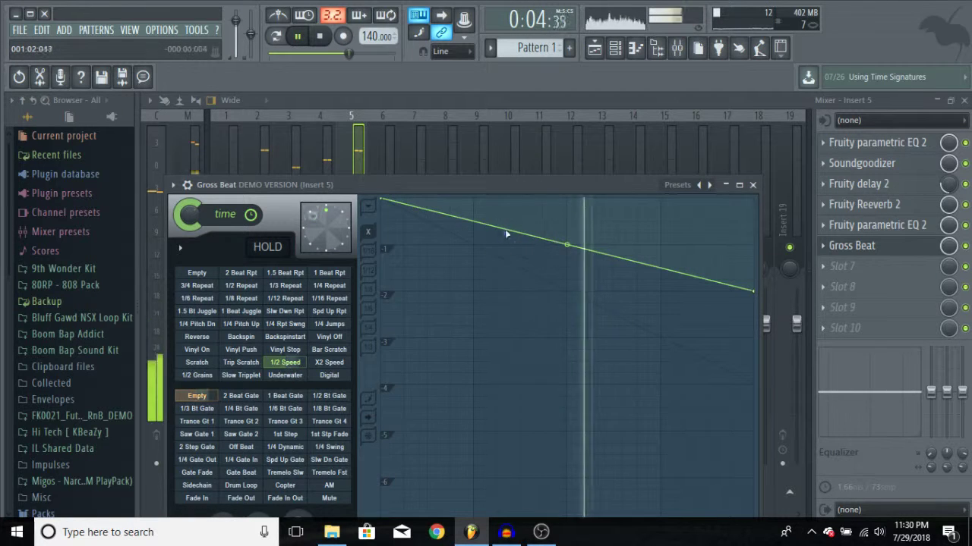
key("space")
left_click(752, 185)
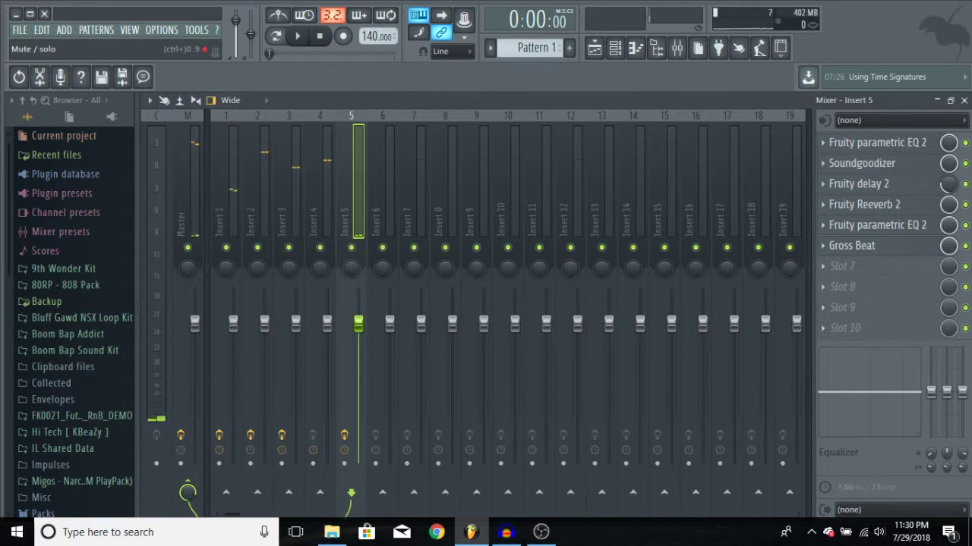
- Switch the Gross Beat slot off on insert 5 and play the arranged song
right_click(965, 248)
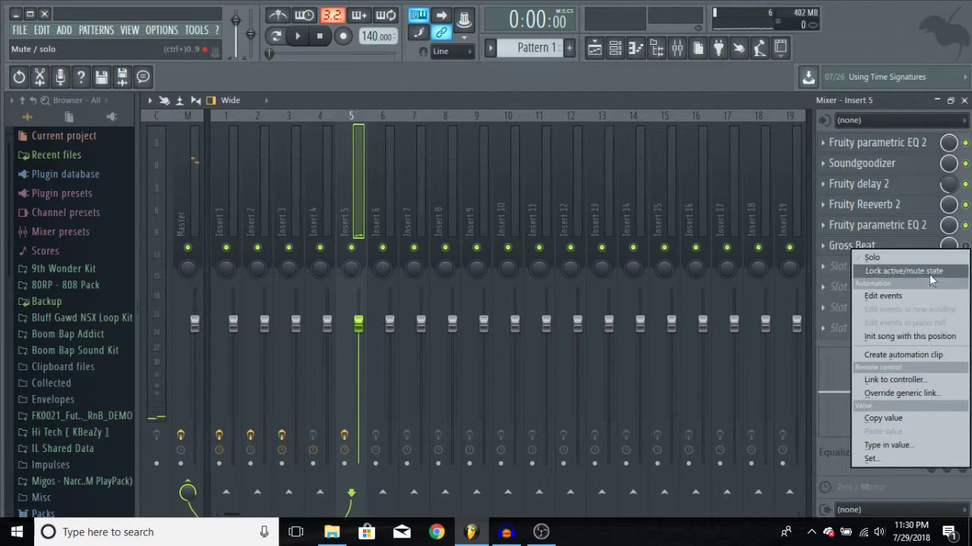
left_click(936, 324)
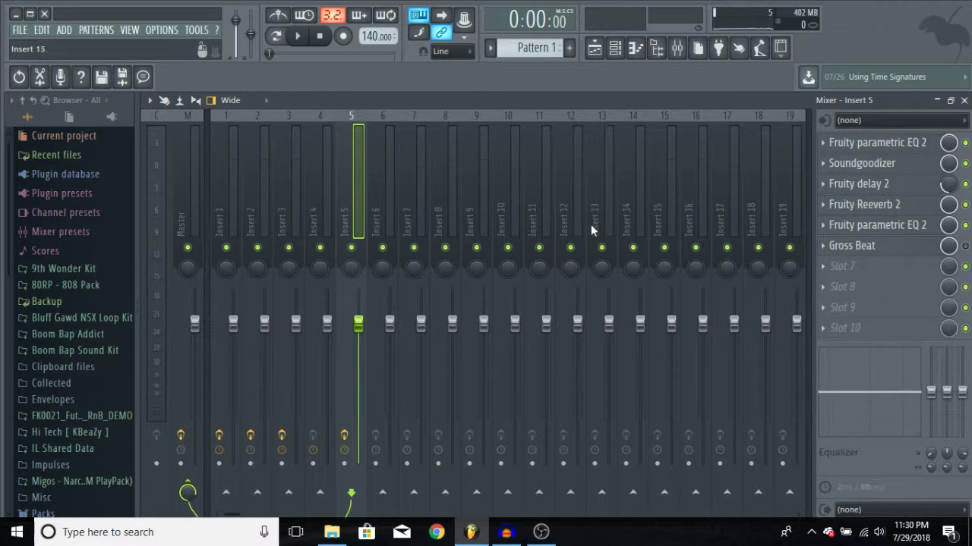
key("space")
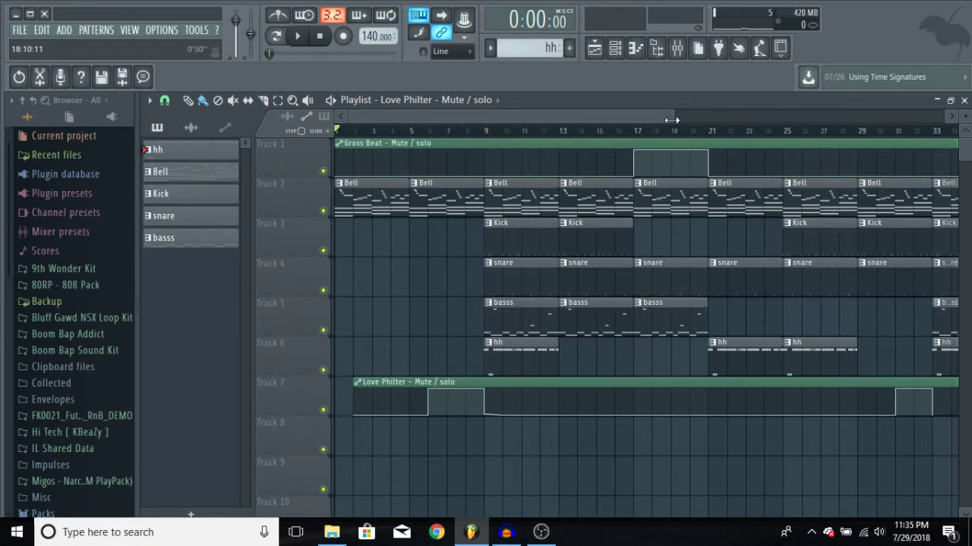
- Zoom the playlist out to view the whole arrangement, then switch to Audacity
left_click_drag(666, 119, 861, 145)
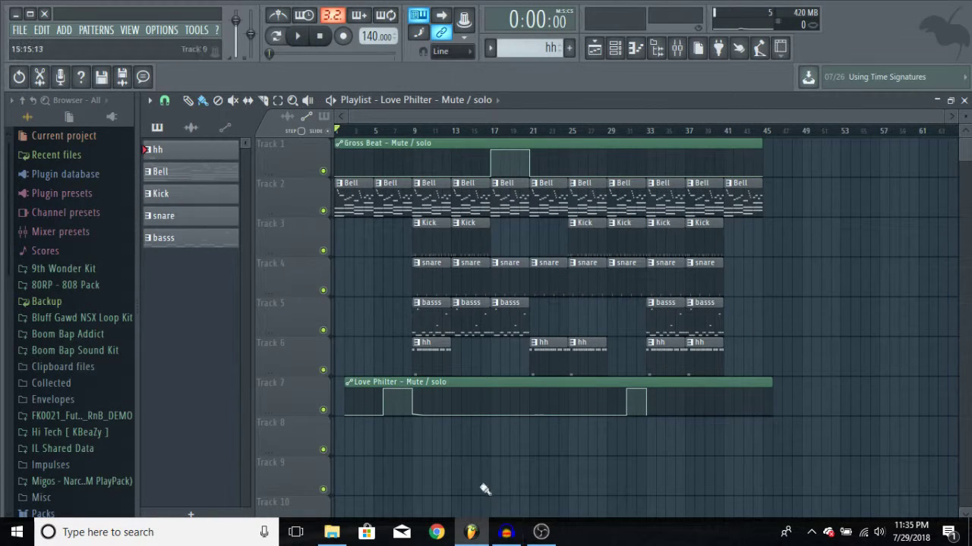
mouse_move(505, 532)
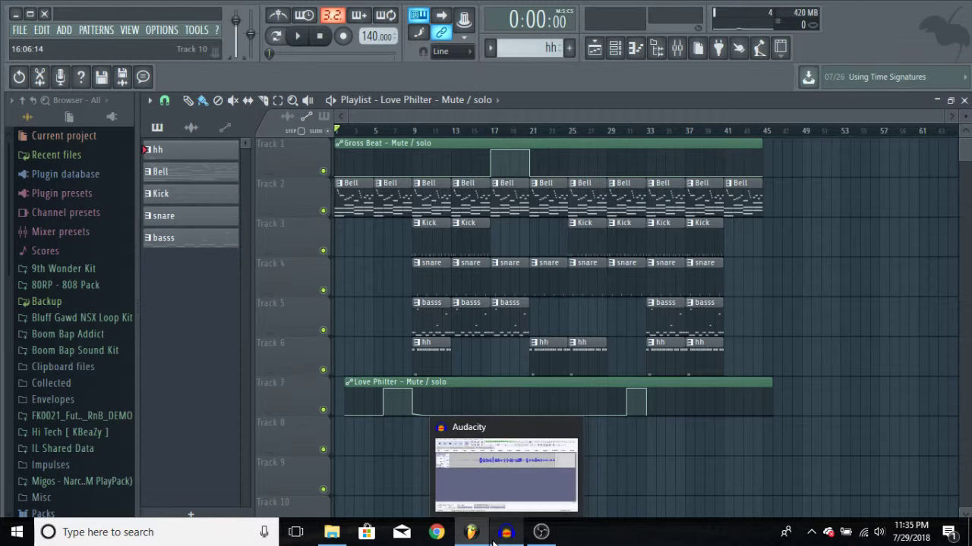
left_click(492, 540)
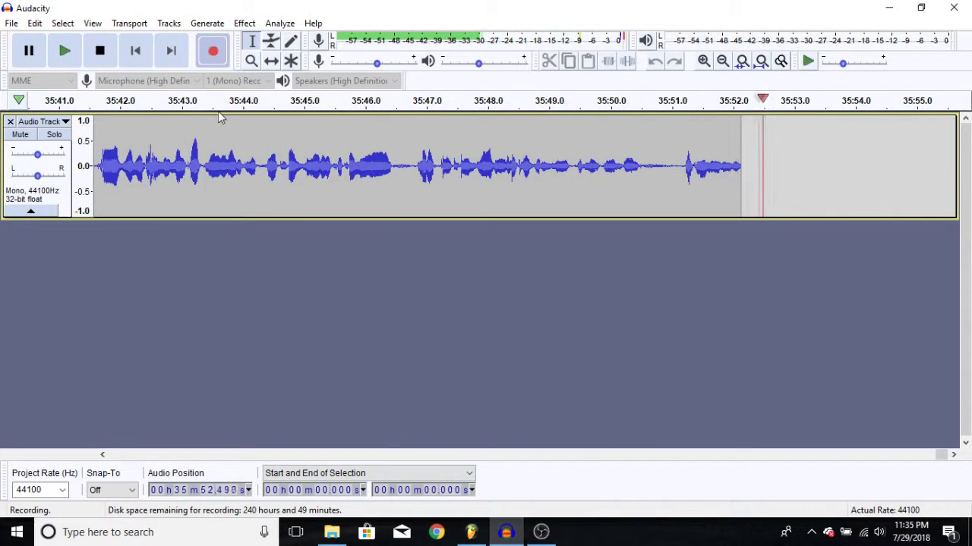